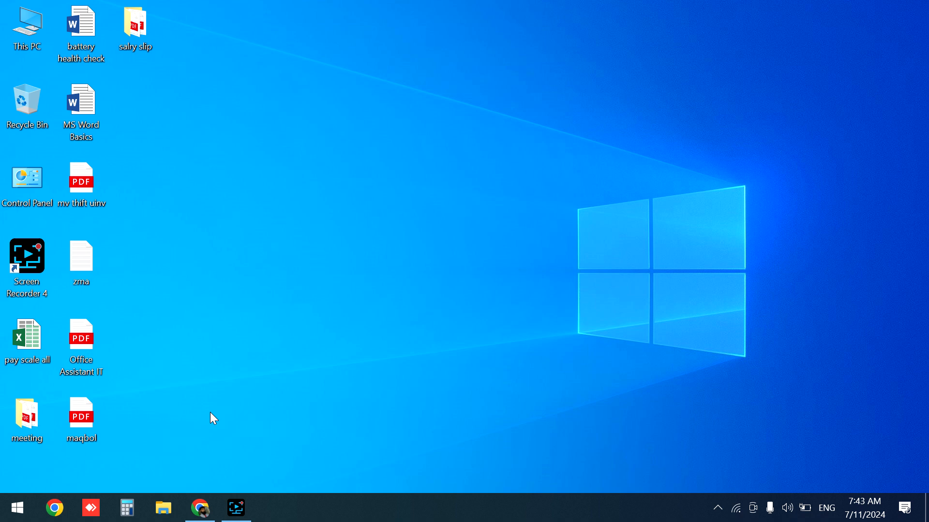
Launch Excel 2013 from the Start search and close the Office activation wizard
{"action": "left_click", "coordinate": [5, 511]}
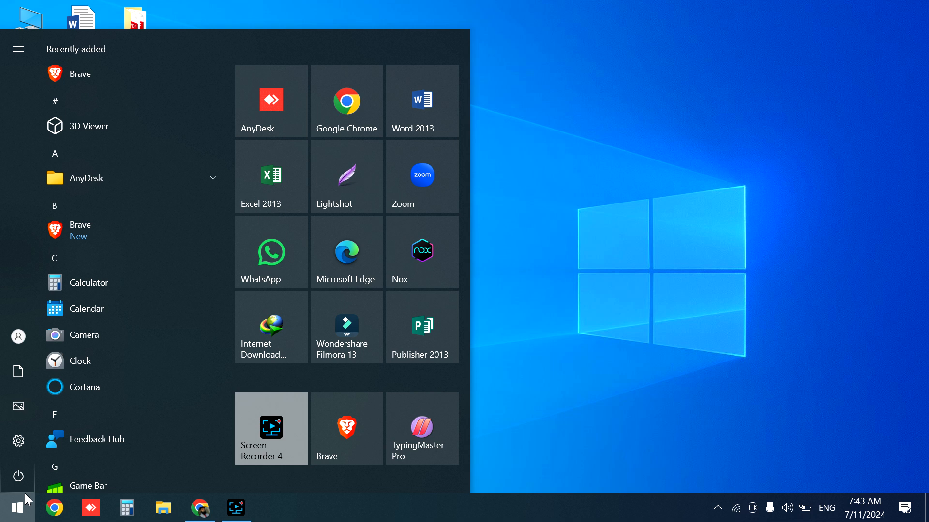
{"action": "type", "text": "exce"}
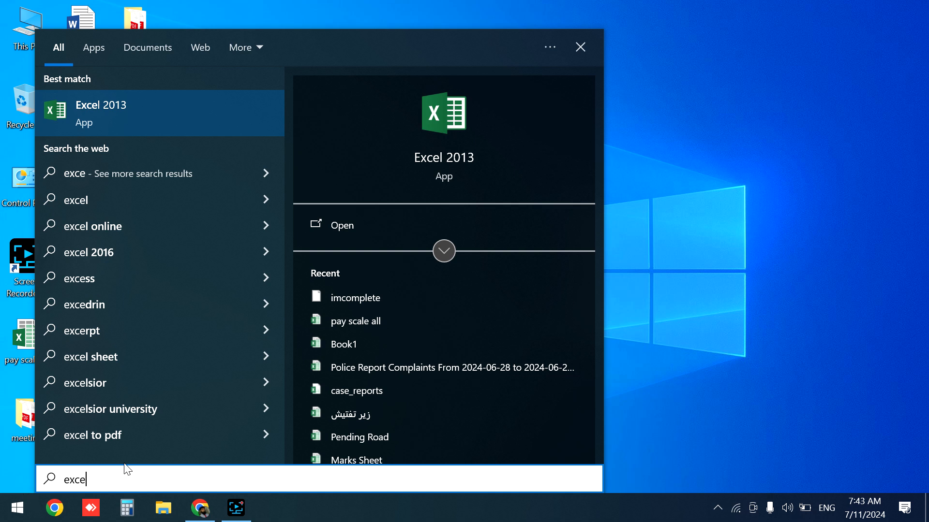
{"action": "right_click", "coordinate": [106, 112]}
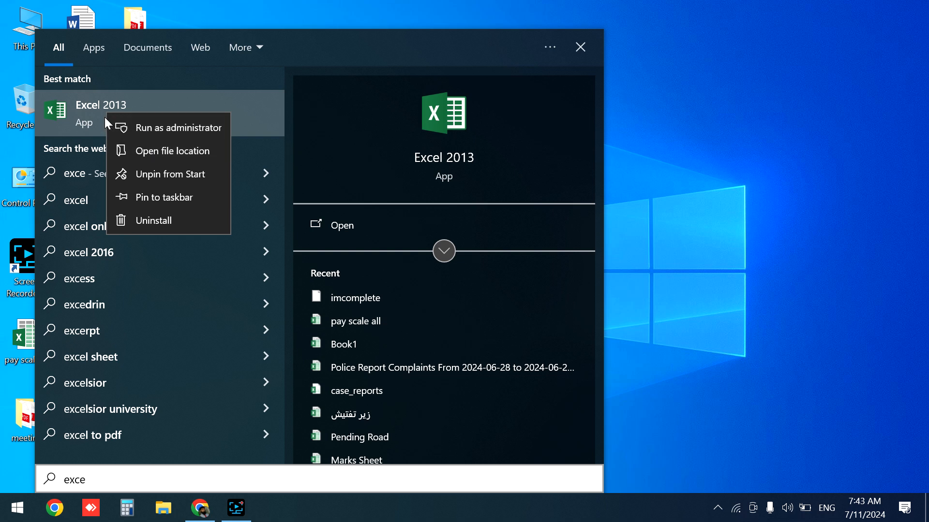
{"action": "left_click", "coordinate": [71, 109]}
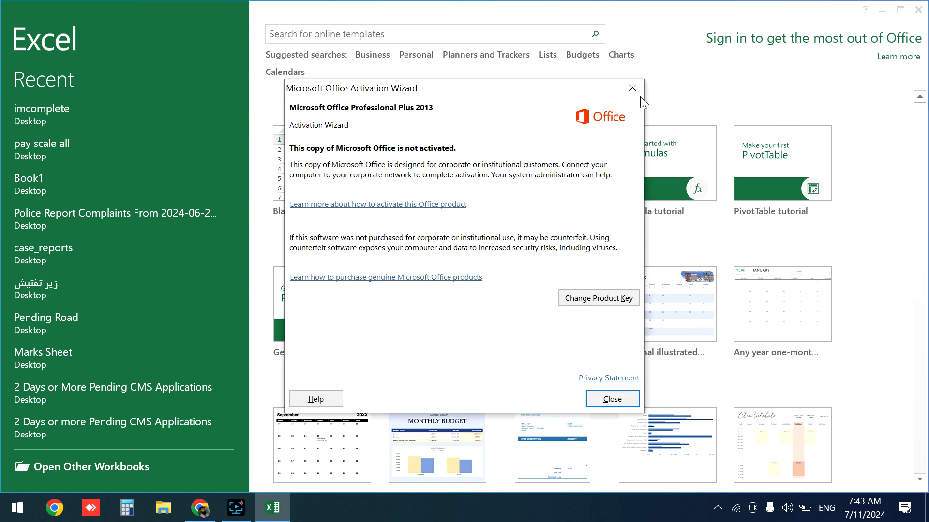
{"action": "left_click", "coordinate": [632, 88]}
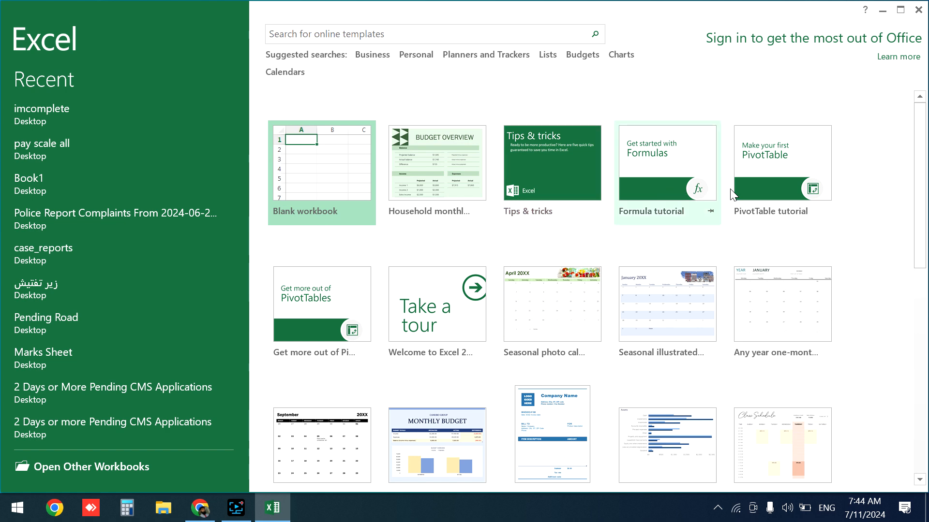
Browse the available templates and create a blank workbook
{"action": "left_click_drag", "start_coordinate": [917, 165], "coordinate": [926, 346]}
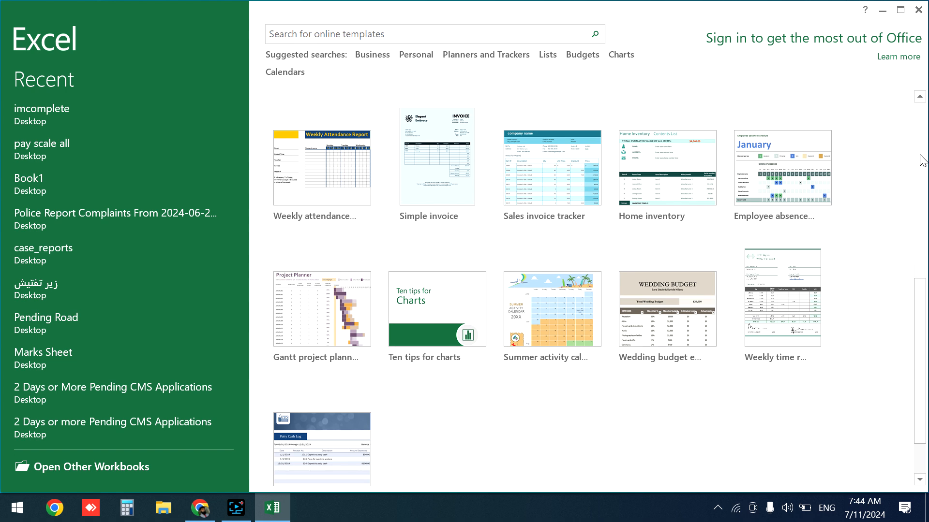
{"action": "left_click_drag", "start_coordinate": [918, 303], "coordinate": [921, 144]}
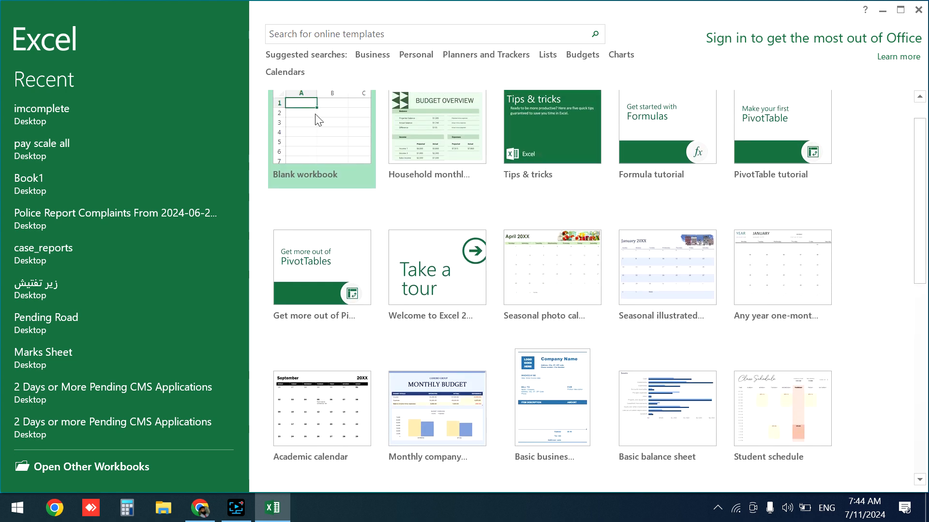
{"action": "left_click", "coordinate": [315, 141]}
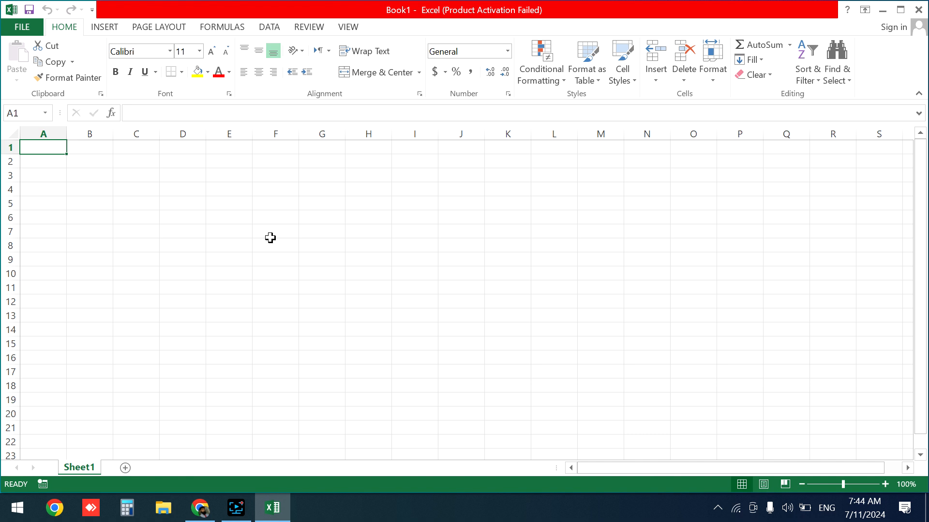
{"action": "left_click", "coordinate": [22, 29]}
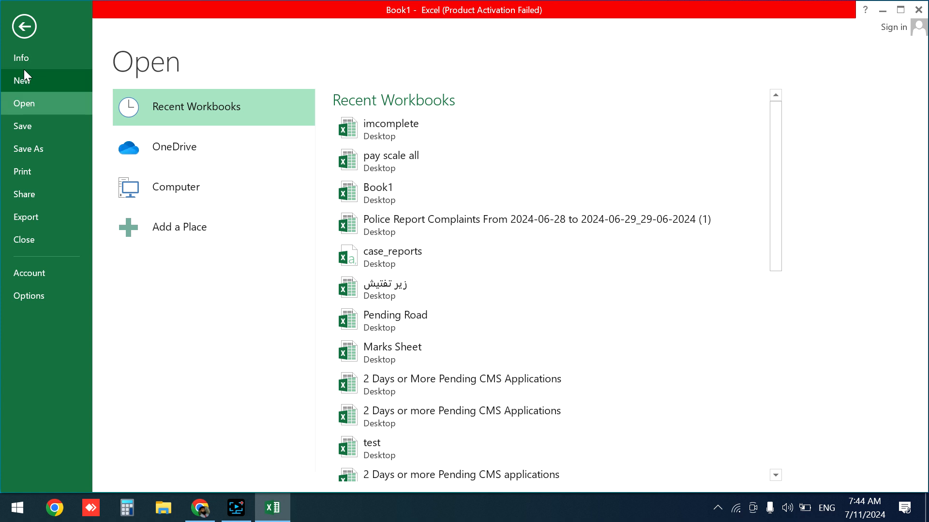
{"action": "left_click", "coordinate": [27, 84]}
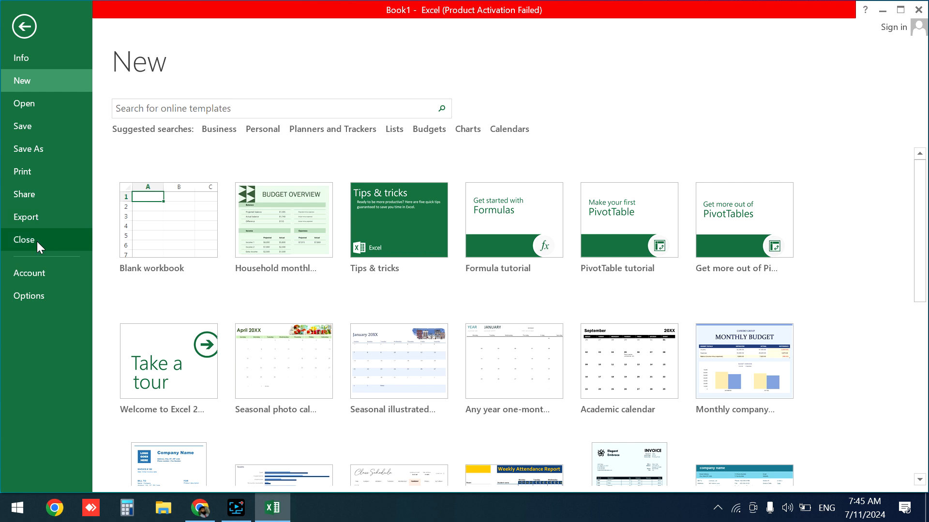
{"action": "left_click", "coordinate": [22, 21]}
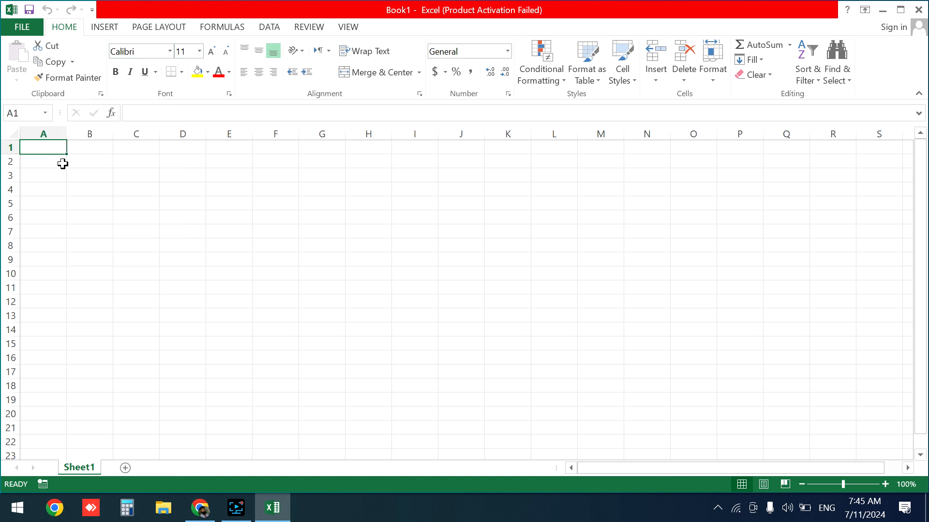
Enter the sample text "zaman info" in cell A1
{"action": "type", "text": "zaman info"}
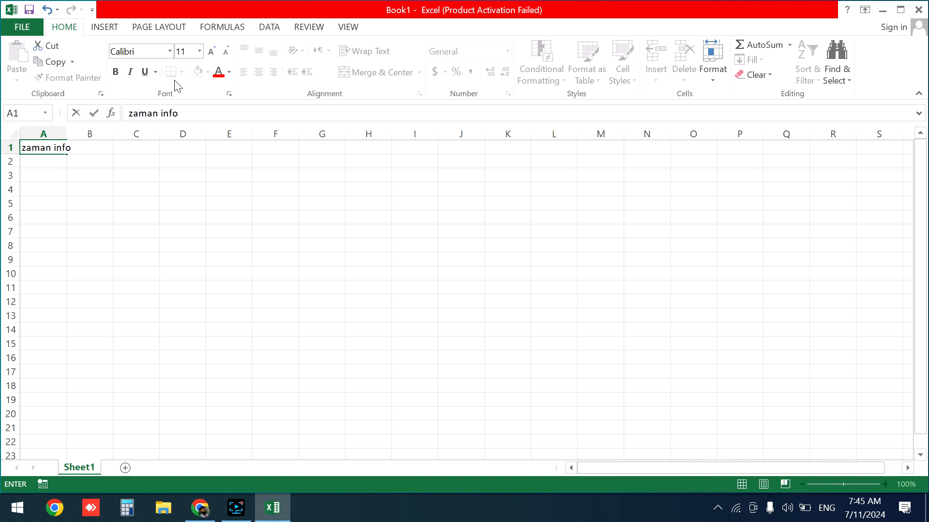
{"action": "left_click", "coordinate": [187, 204]}
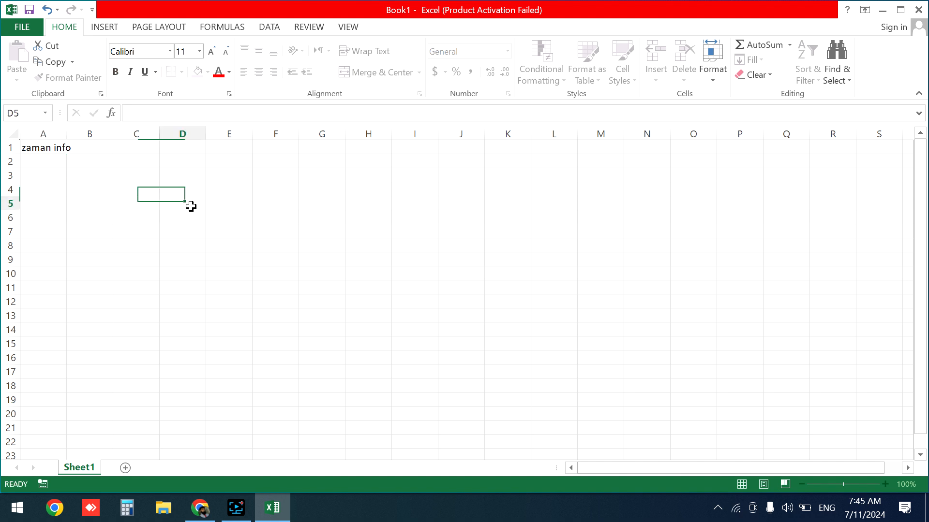
{"action": "left_click", "coordinate": [59, 150]}
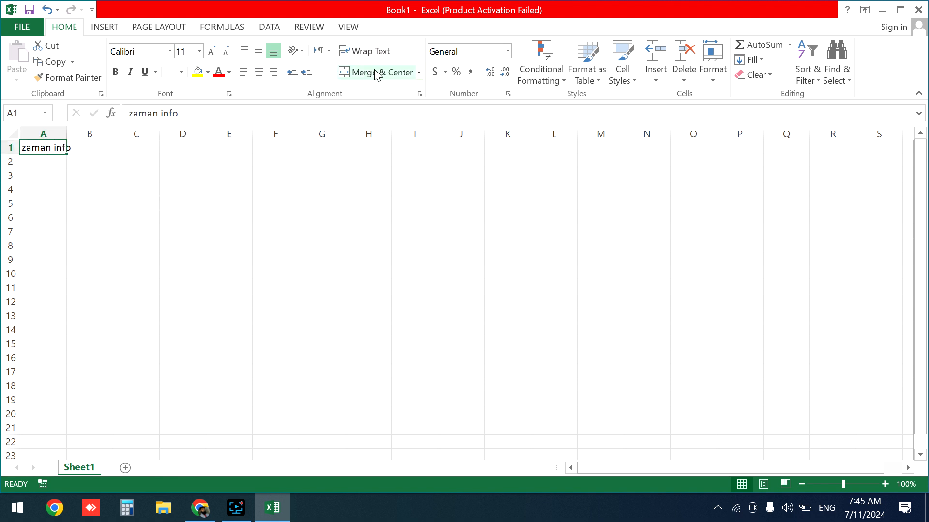
{"action": "double_click", "coordinate": [59, 150]}
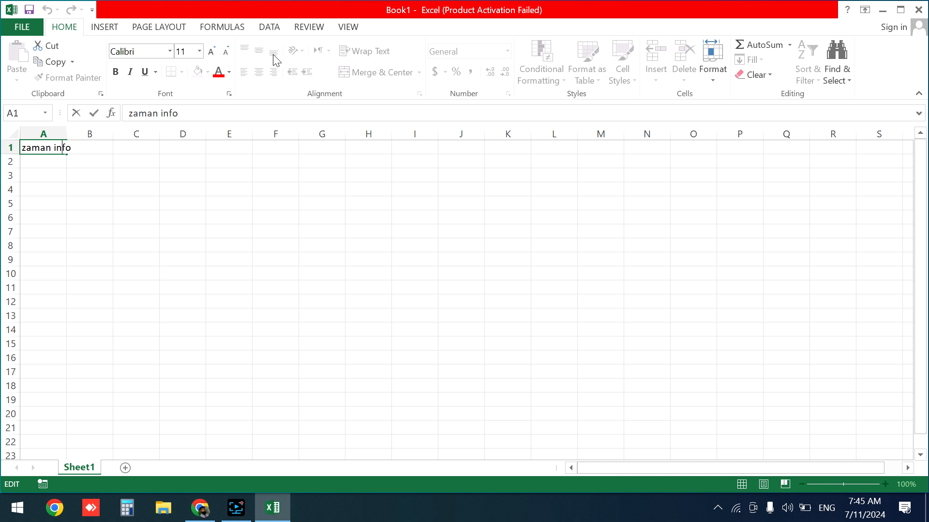
{"action": "left_click", "coordinate": [165, 163]}
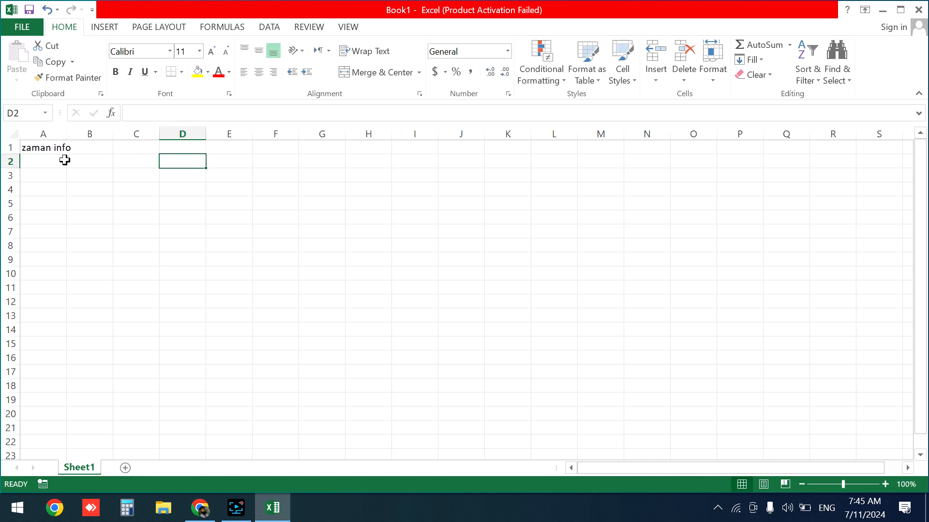
Underline the text in cell A1 and dismiss the Nox pop-up notification
{"action": "left_click", "coordinate": [50, 148]}
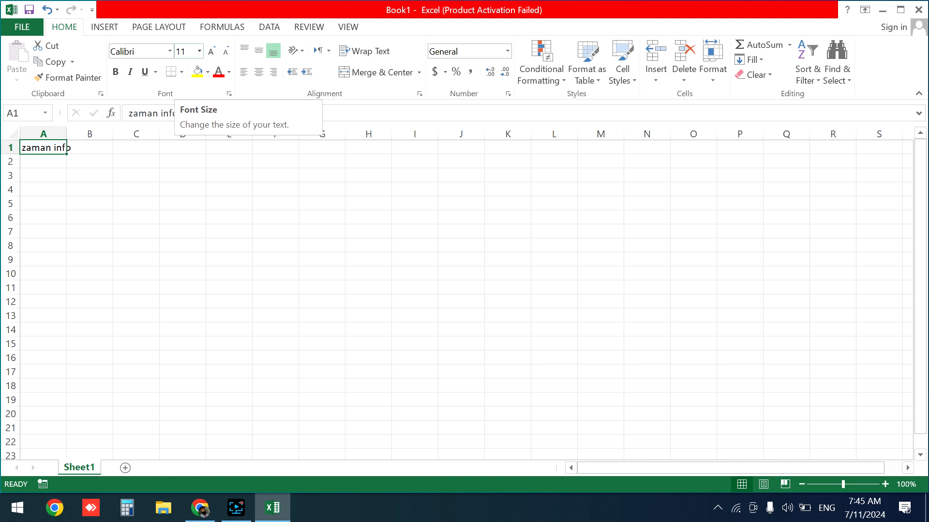
{"action": "left_click", "coordinate": [144, 72]}
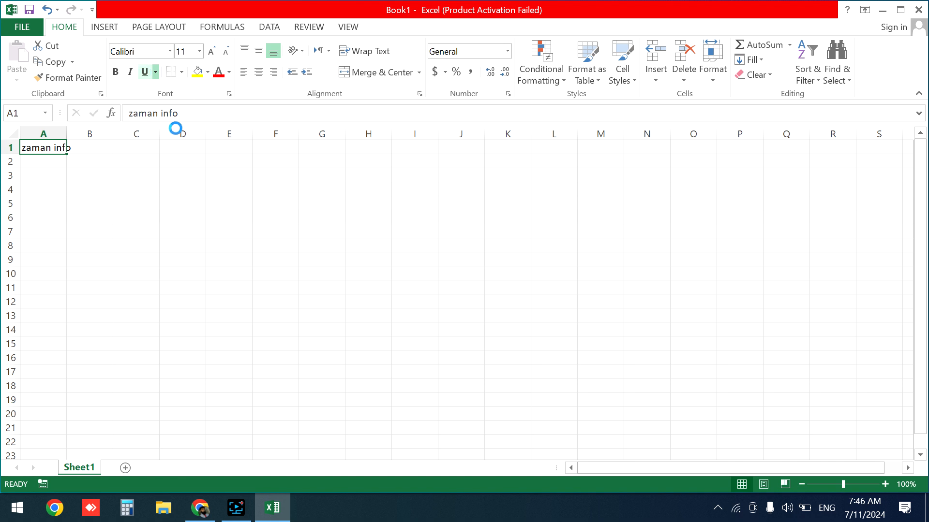
{"action": "left_click", "coordinate": [216, 72]}
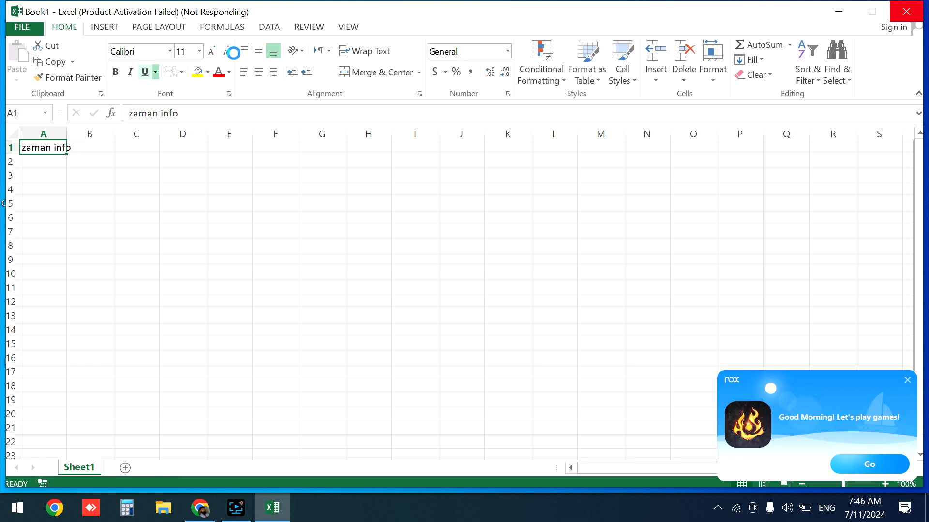
{"action": "left_click", "coordinate": [908, 379]}
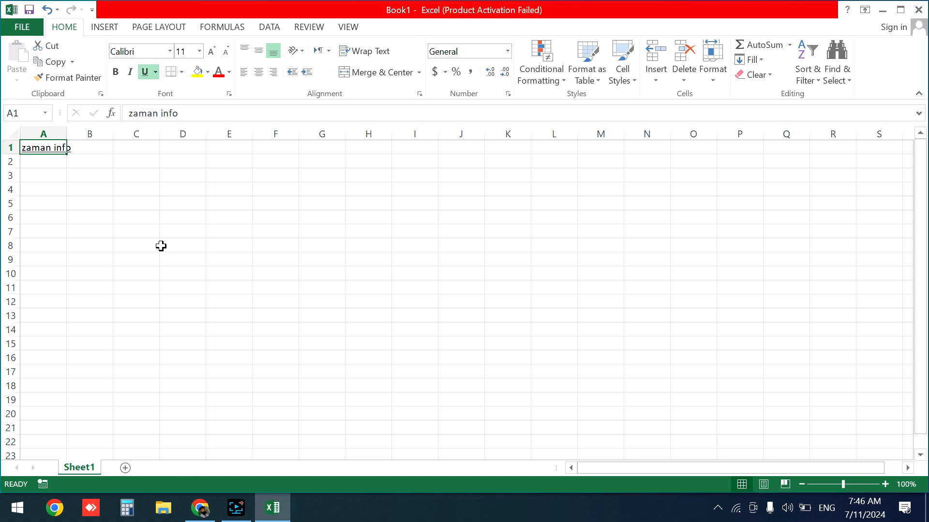
Select columns A through F one after another, and select the whole of row 1
{"action": "left_click", "coordinate": [48, 128]}
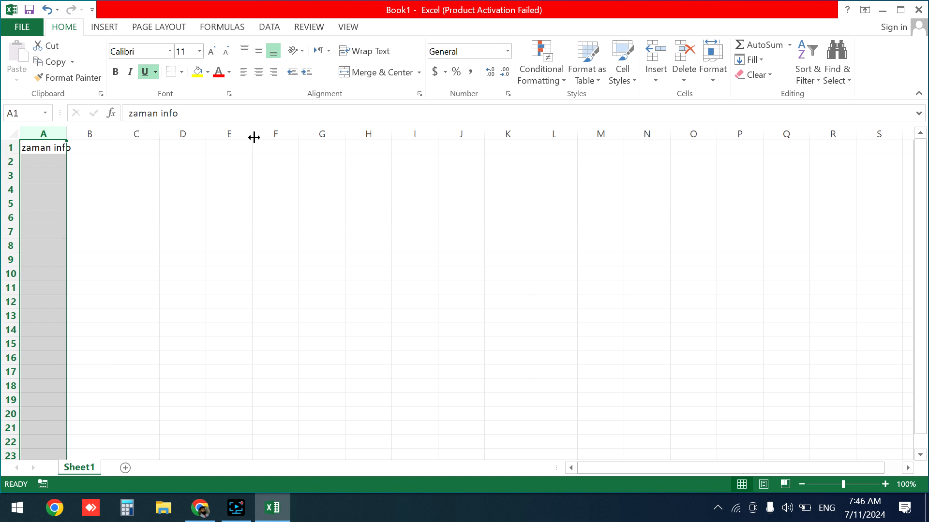
{"action": "left_click", "coordinate": [88, 134]}
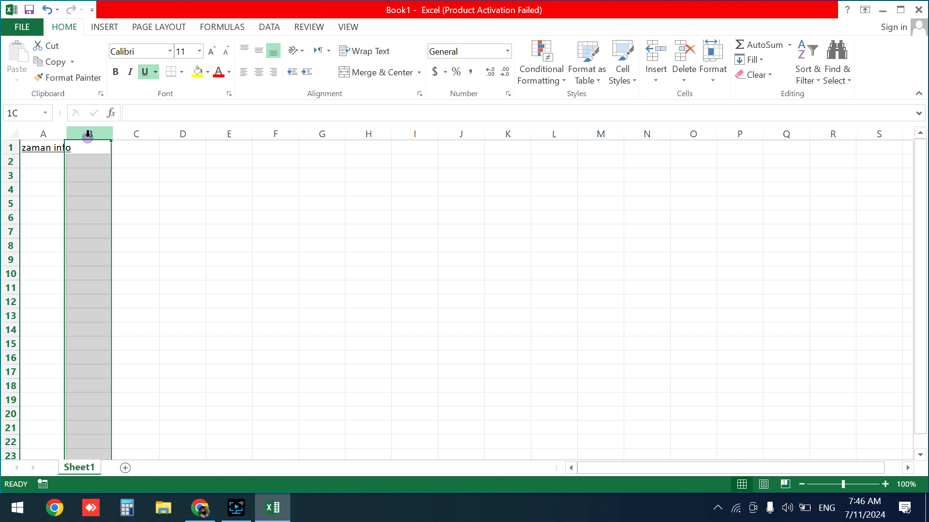
{"action": "left_click", "coordinate": [135, 134]}
{"action": "left_click", "coordinate": [188, 133]}
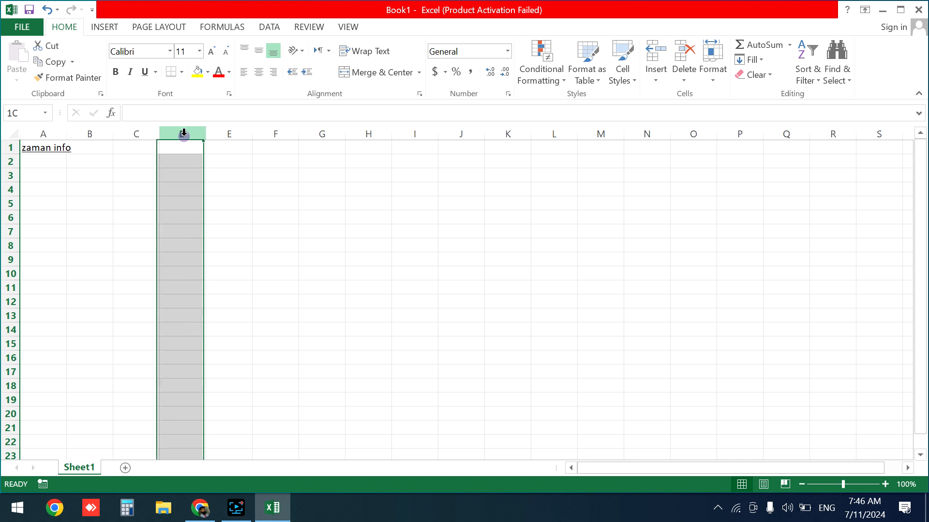
{"action": "left_click", "coordinate": [232, 133]}
{"action": "left_click", "coordinate": [278, 133]}
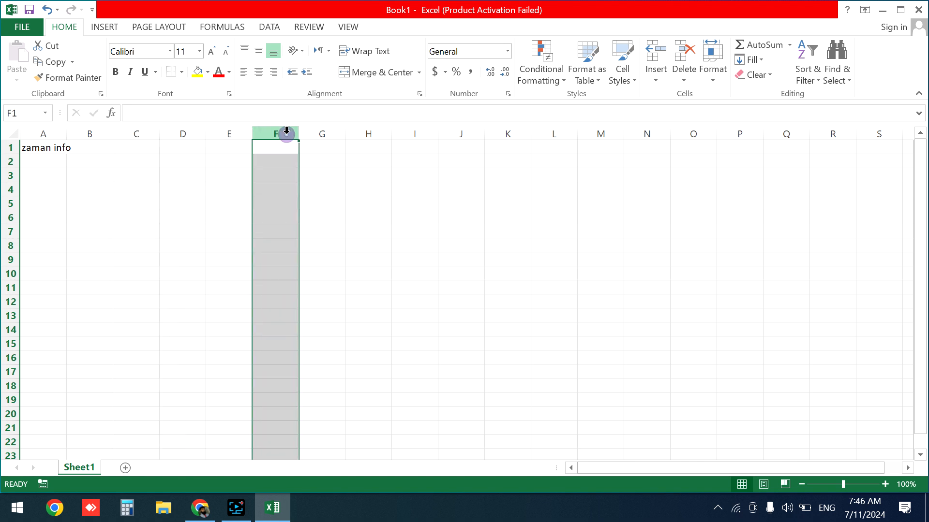
{"action": "left_click", "coordinate": [13, 147]}
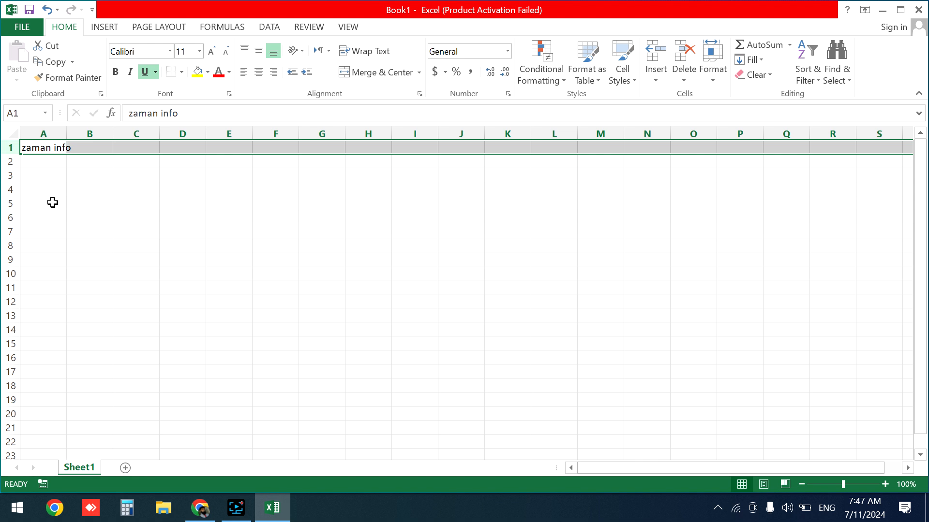
Replace the text in cell A1 with the header "Sr.No." and enter "Student" in B1
{"action": "left_click", "coordinate": [54, 148]}
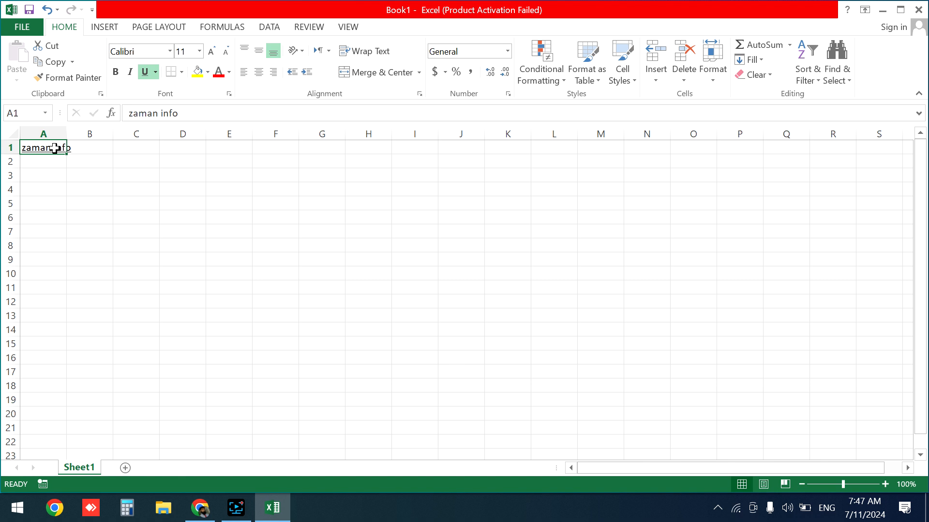
{"action": "type", "text": "Sr"}
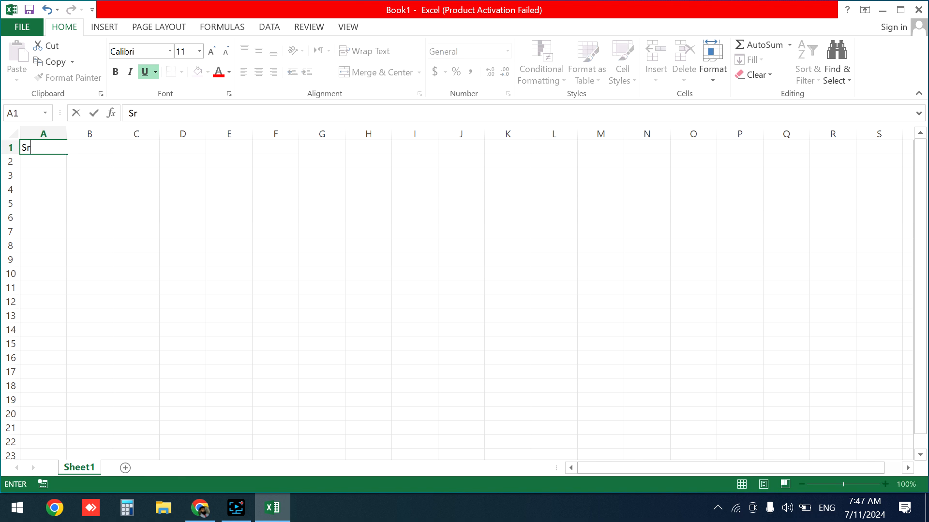
{"action": "type", "text": ".No."}
{"action": "key", "text": "Tab"}
{"action": "type", "text": "St"}
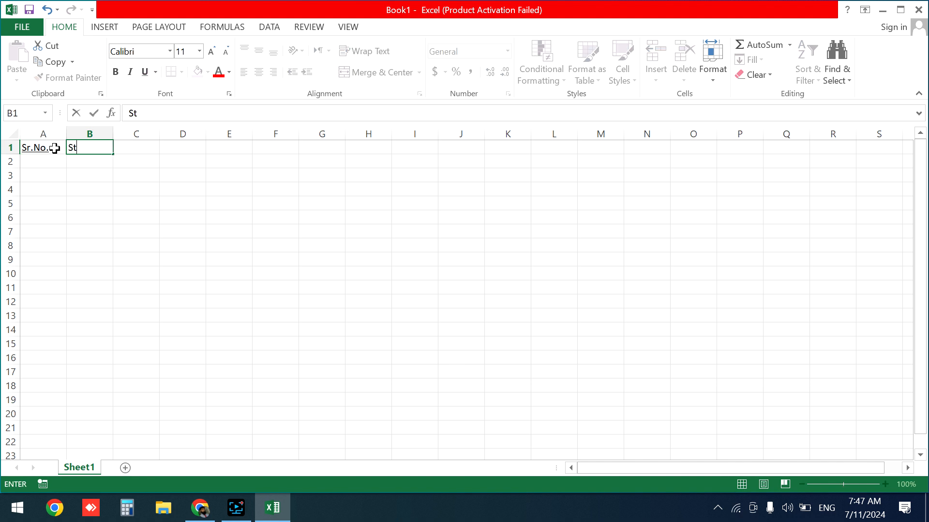
{"action": "type", "text": "udent"}
{"action": "key", "text": "Tab"}
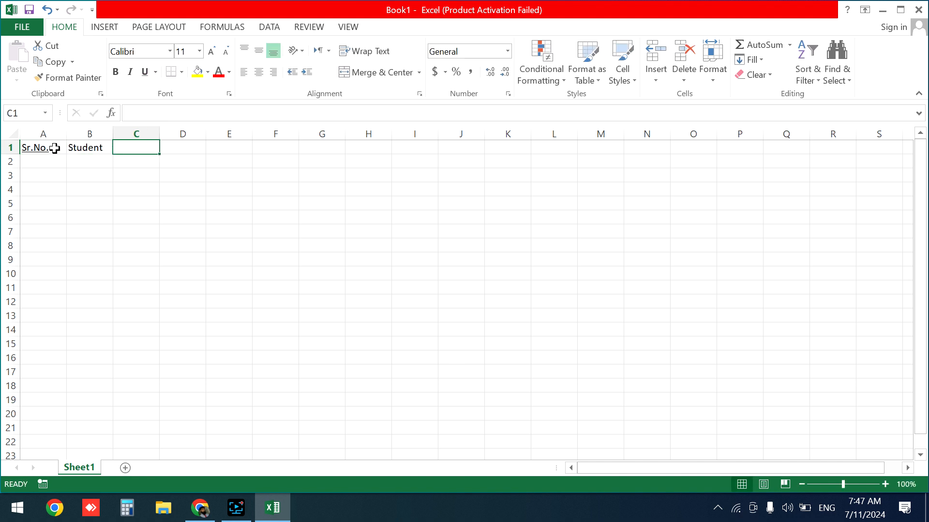
Enter the headers "Class" in cell C1 and "Fee Details" in cell D1
{"action": "type", "text": "Calss"}
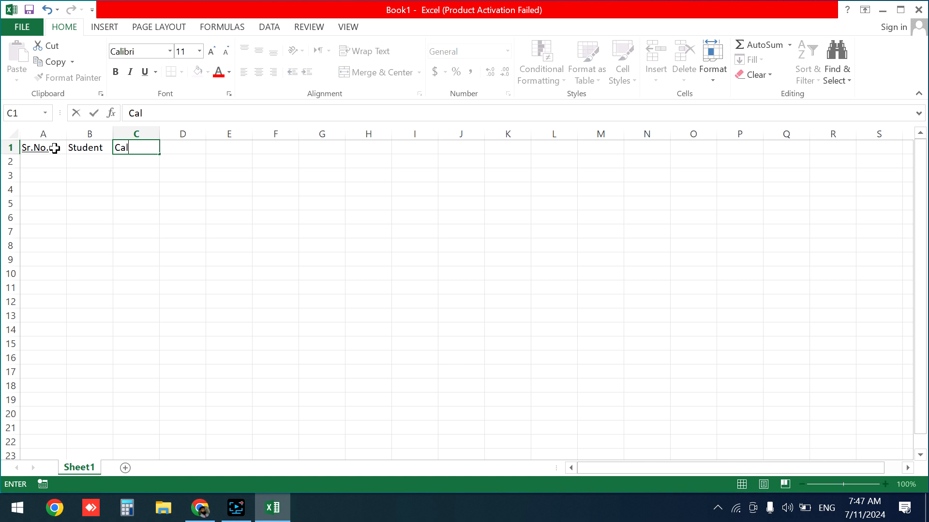
{"action": "key", "text": "BackSpace"}
{"action": "key", "text": "BackSpace"}
{"action": "key", "text": "BackSpace"}
{"action": "key", "text": "BackSpace"}
{"action": "type", "text": "lass"}
{"action": "key", "text": "Tab"}
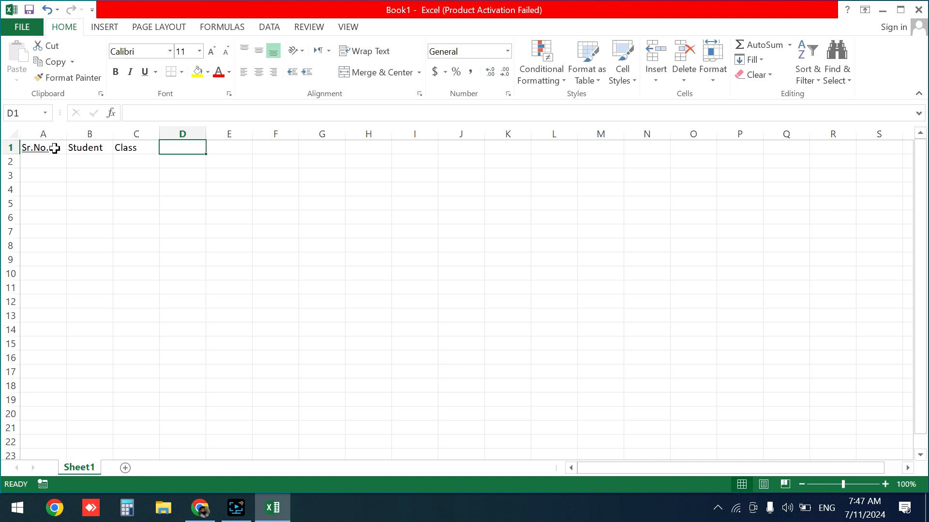
{"action": "type", "text": "F"}
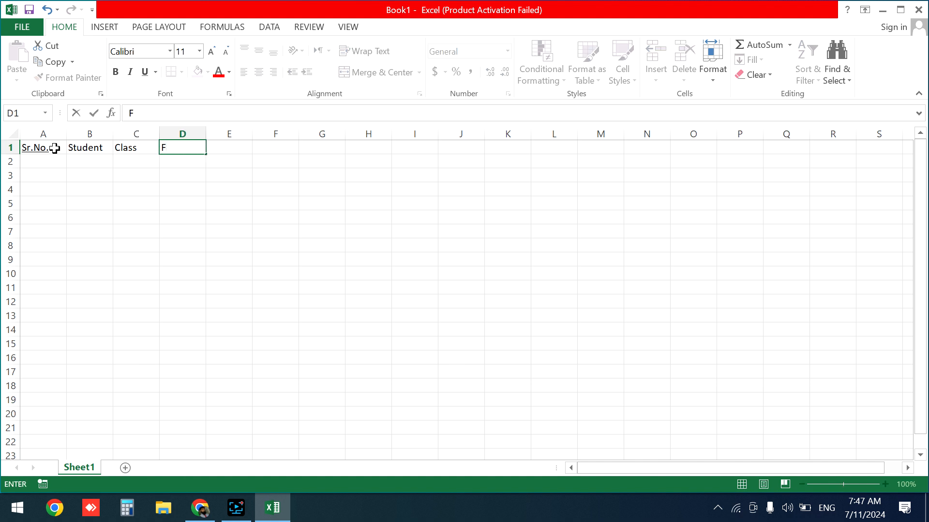
{"action": "type", "text": "ee Details"}
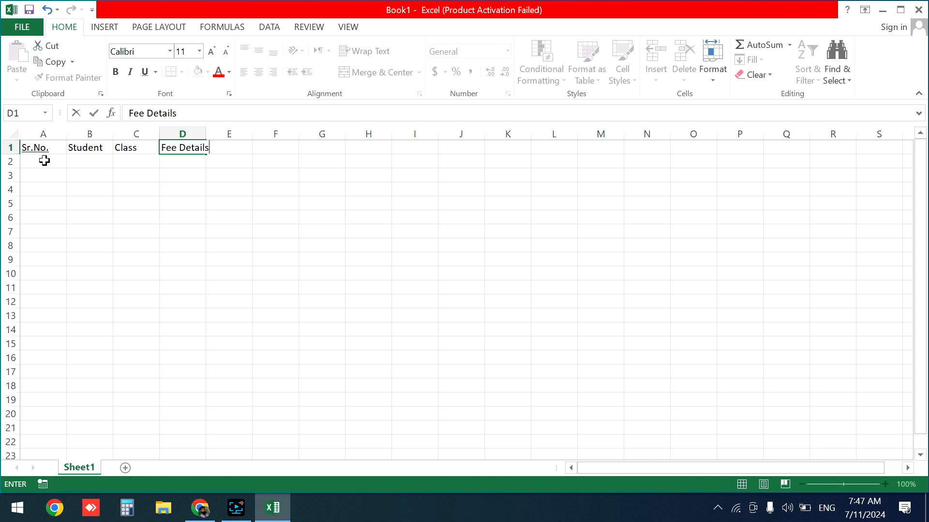
Enter the serial numbers 1 and 2 in cells A2 and A3
{"action": "left_click", "coordinate": [42, 160]}
{"action": "type", "text": "1"}
{"action": "key", "text": "Return"}
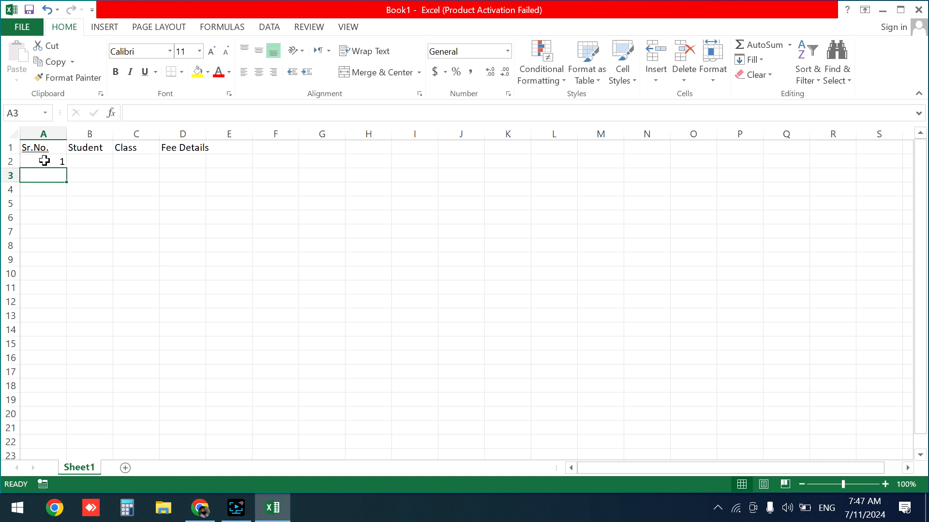
{"action": "type", "text": "2"}
{"action": "left_click", "coordinate": [45, 161]}
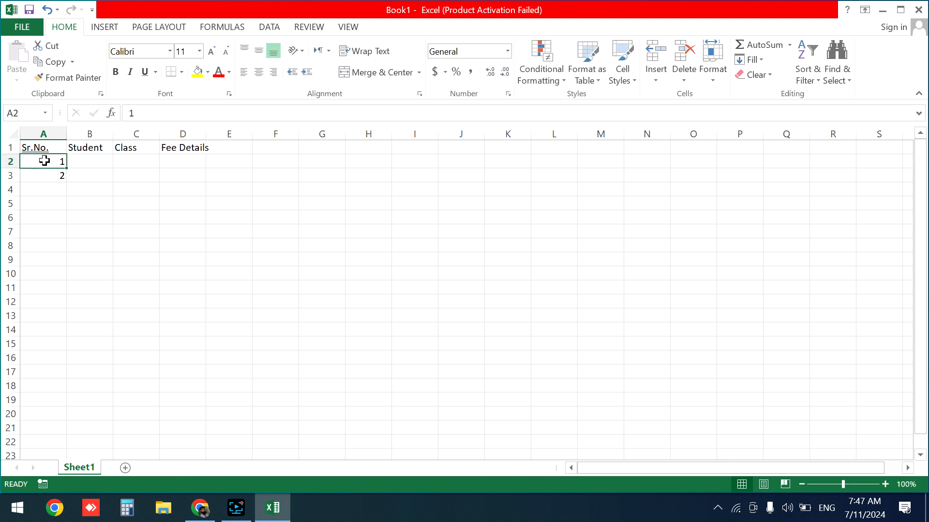
Continue the serial number series down column A, first to 6 in A7 and on to 19 in A20
{"action": "left_click", "coordinate": [80, 172]}
{"action": "left_click_drag", "start_coordinate": [63, 166], "coordinate": [61, 237]}
{"action": "left_click", "coordinate": [104, 203]}
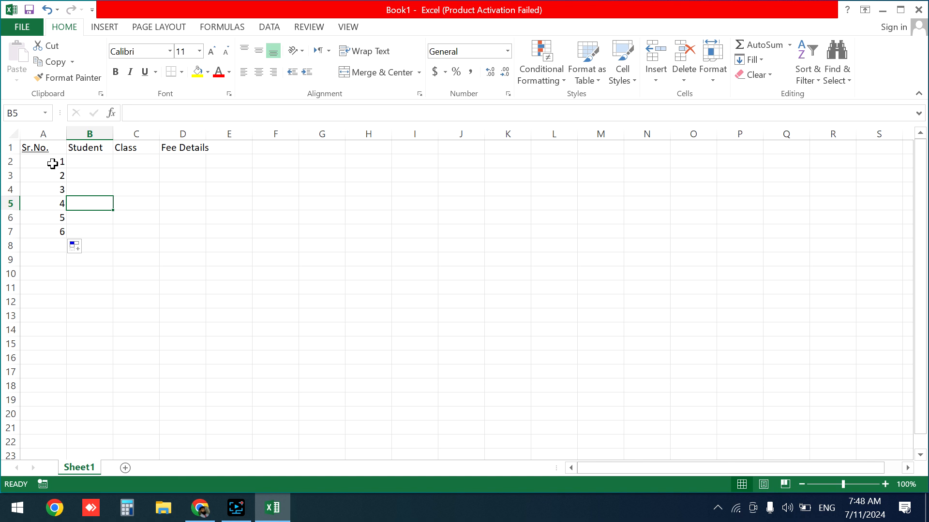
{"action": "left_click_drag", "start_coordinate": [58, 163], "coordinate": [57, 231]}
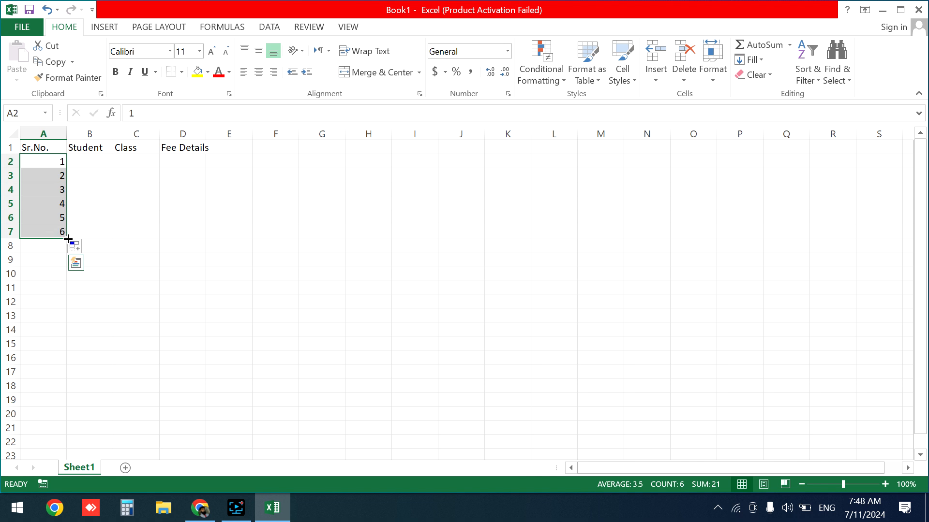
{"action": "left_click_drag", "start_coordinate": [68, 239], "coordinate": [63, 415]}
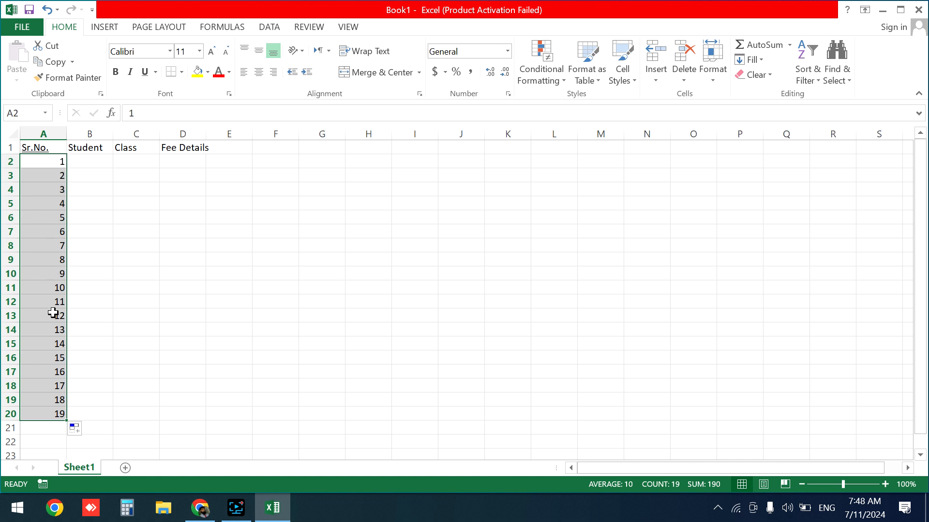
Enter the first student's name in cell B2 and extend the header in B1 to "Student Name"
{"action": "left_click", "coordinate": [90, 160]}
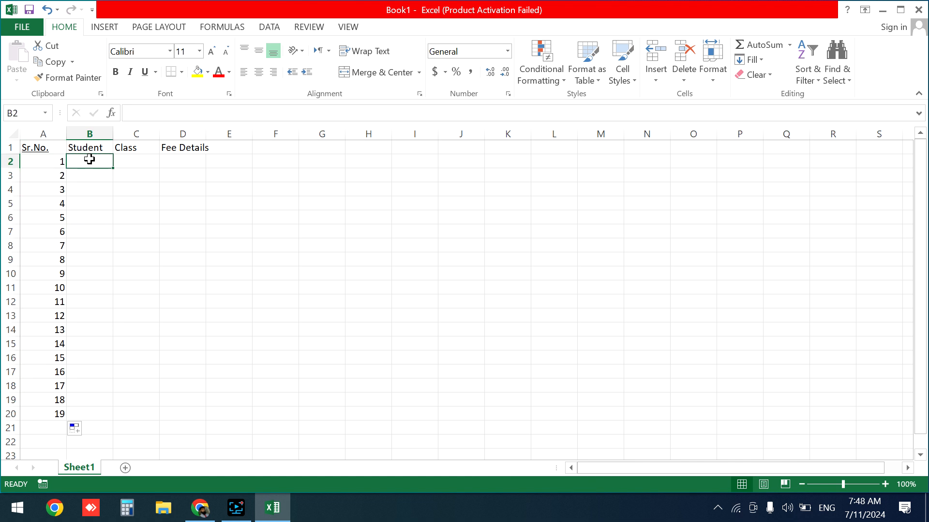
{"action": "type", "text": "ali"}
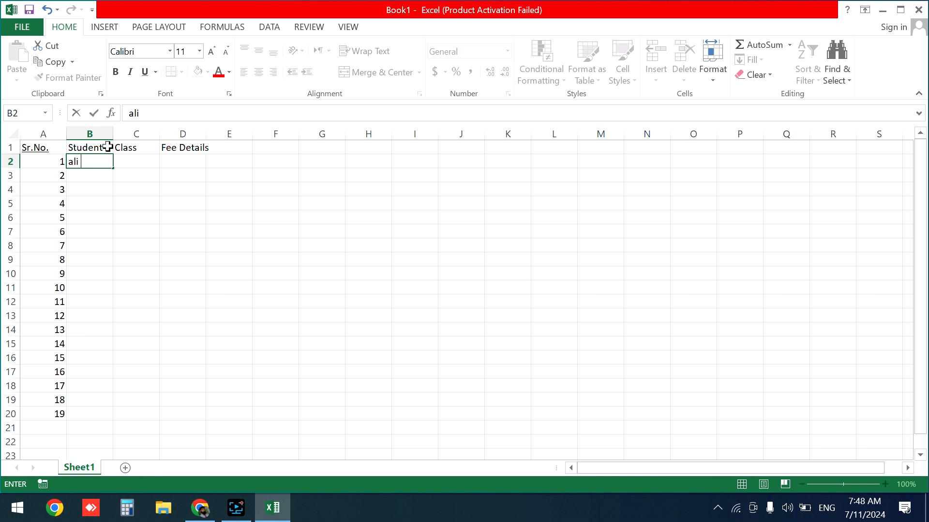
{"action": "left_click", "coordinate": [107, 147]}
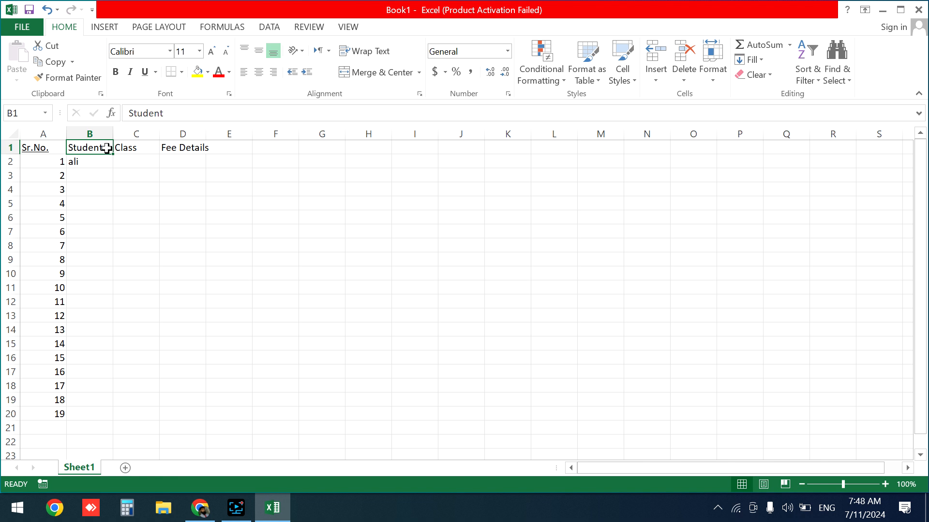
{"action": "double_click", "coordinate": [107, 146]}
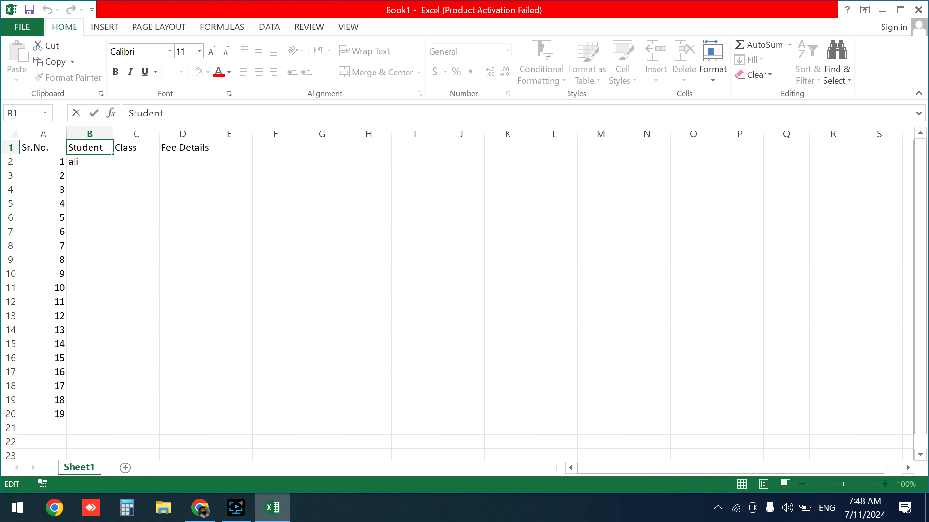
{"action": "left_click", "coordinate": [125, 199]}
{"action": "left_click", "coordinate": [100, 148]}
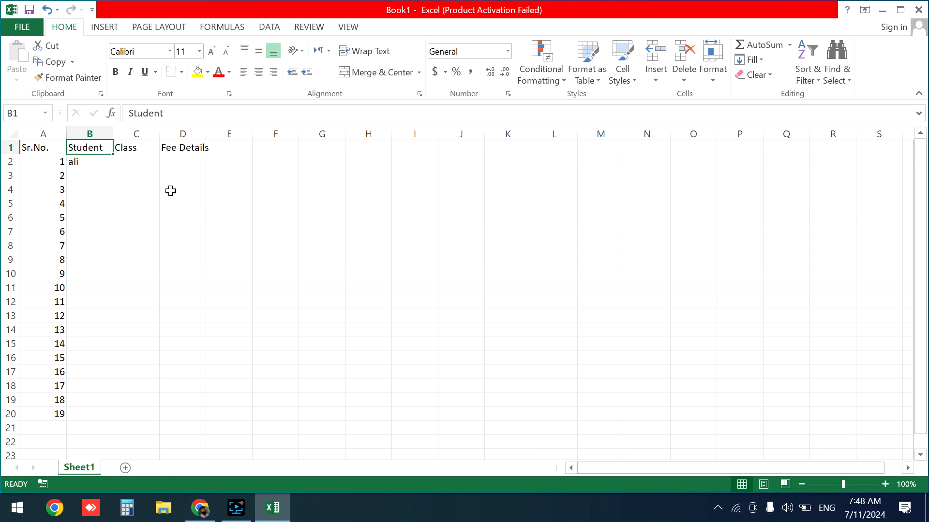
{"action": "key", "text": "F2"}
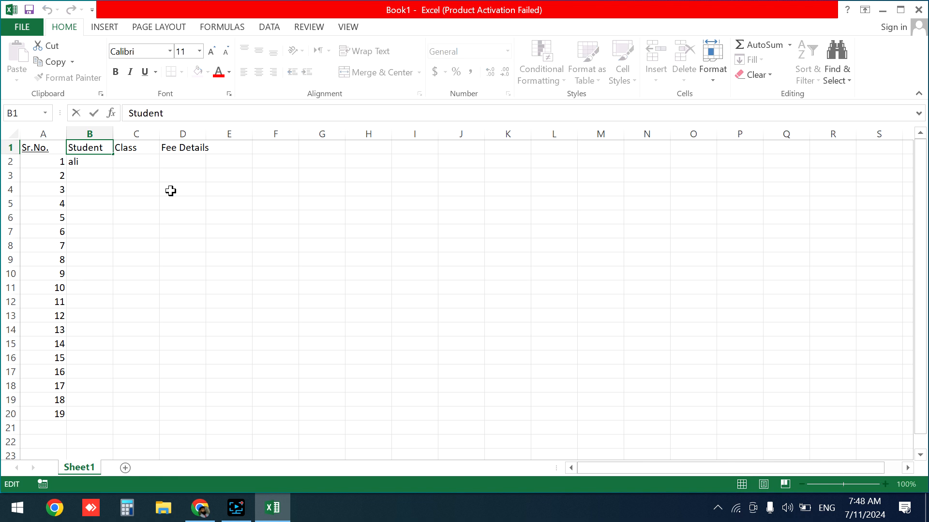
{"action": "type", "text": "Name"}
{"action": "left_click", "coordinate": [174, 205]}
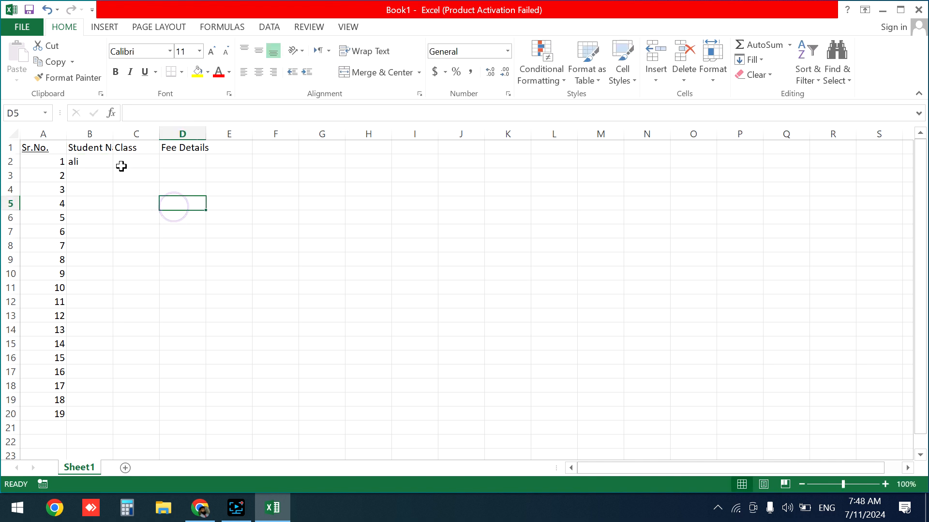
Re-enter the first student's name in cell B2 and enter the second student's name in B3
{"action": "left_click", "coordinate": [82, 159]}
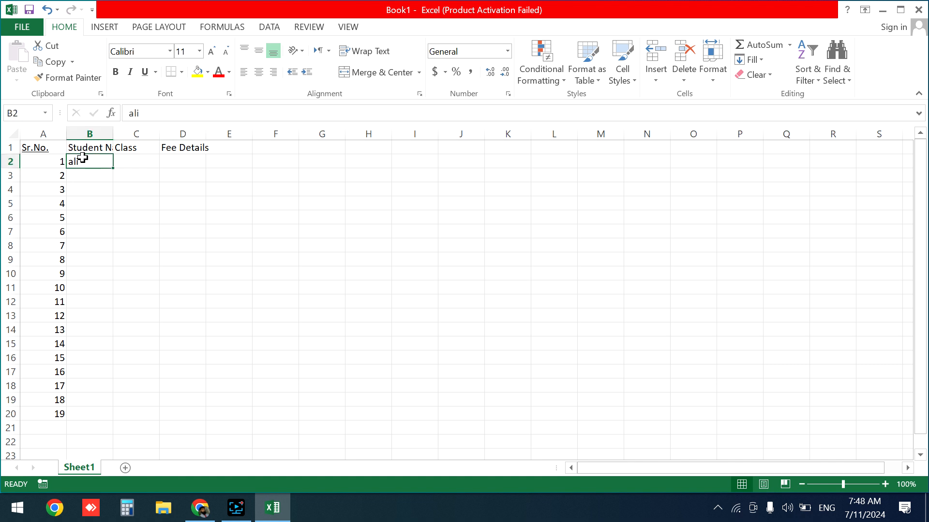
{"action": "type", "text": "al"}
{"action": "key", "text": "BackSpace"}
{"action": "key", "text": "BackSpace"}
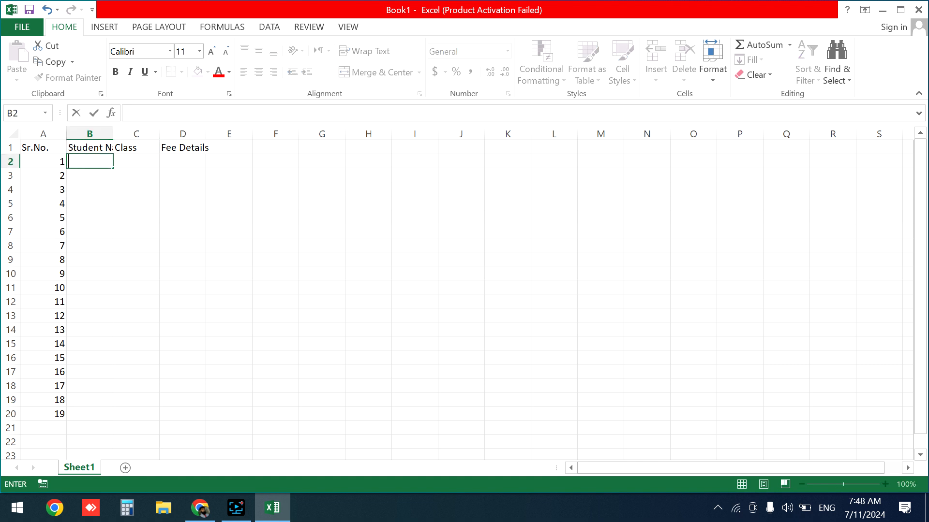
{"action": "type", "text": "ali"}
{"action": "left_click", "coordinate": [95, 202]}
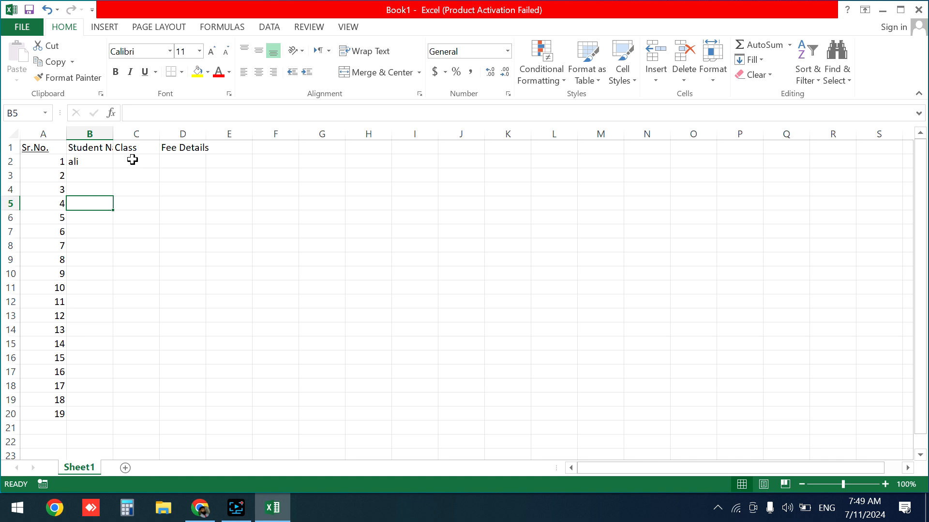
{"action": "left_click", "coordinate": [91, 177]}
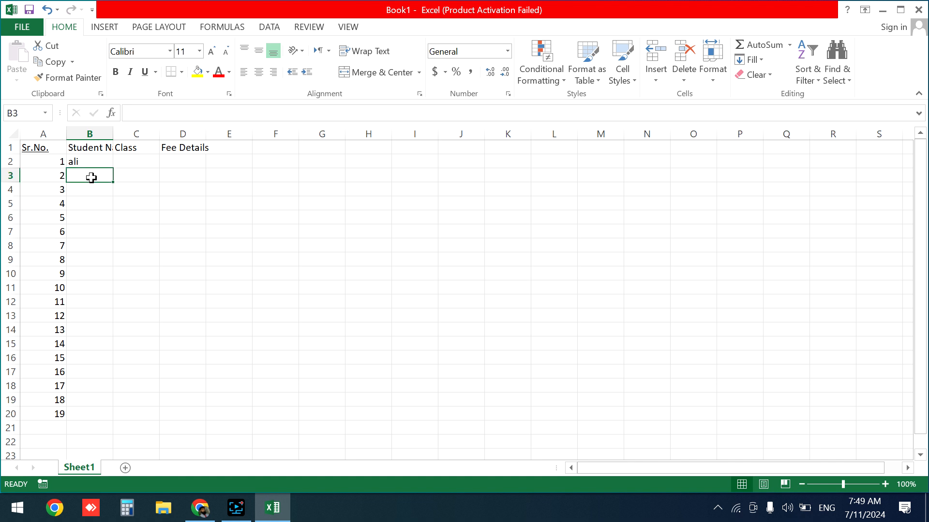
{"action": "type", "text": "noman"}
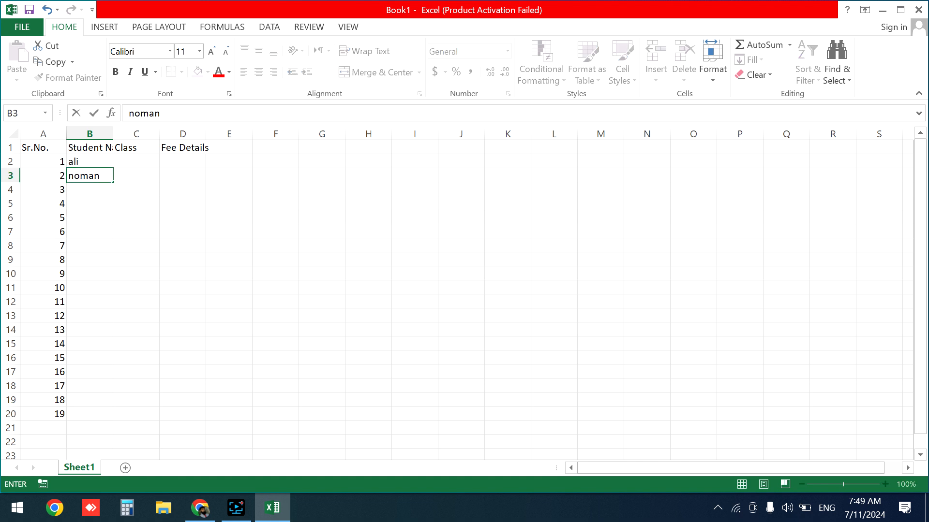
Enter the class values 11 in cell C2 and 12 in cell C3
{"action": "left_click", "coordinate": [130, 166]}
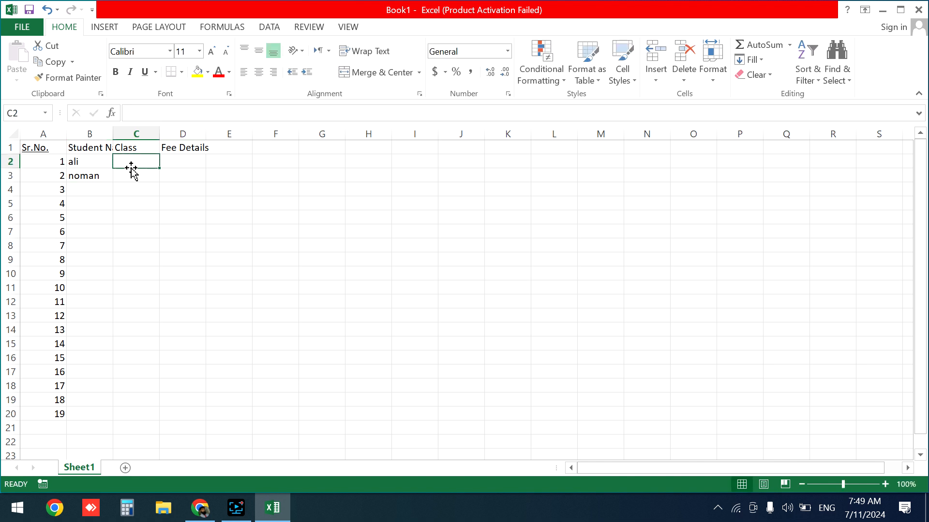
{"action": "type", "text": "11"}
{"action": "key", "text": "Return"}
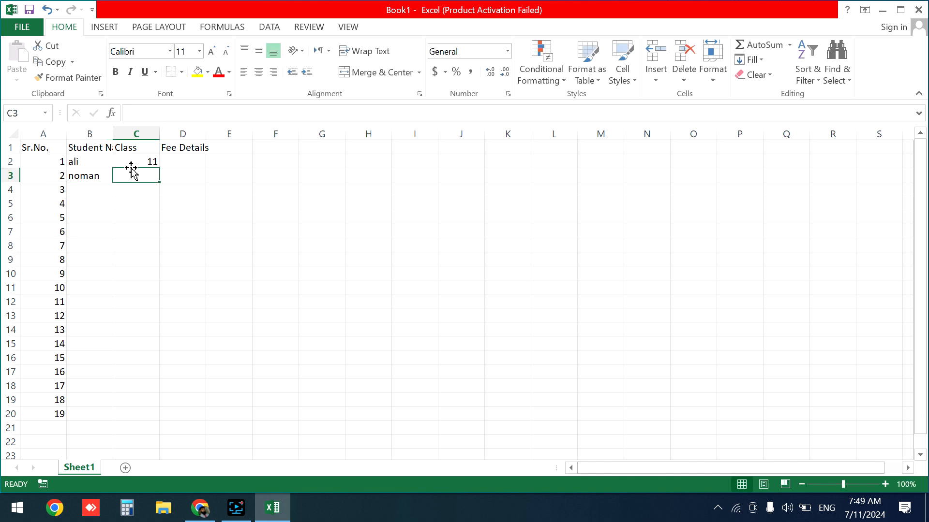
{"action": "type", "text": "12"}
{"action": "key", "text": "Up"}
{"action": "key", "text": "Right"}
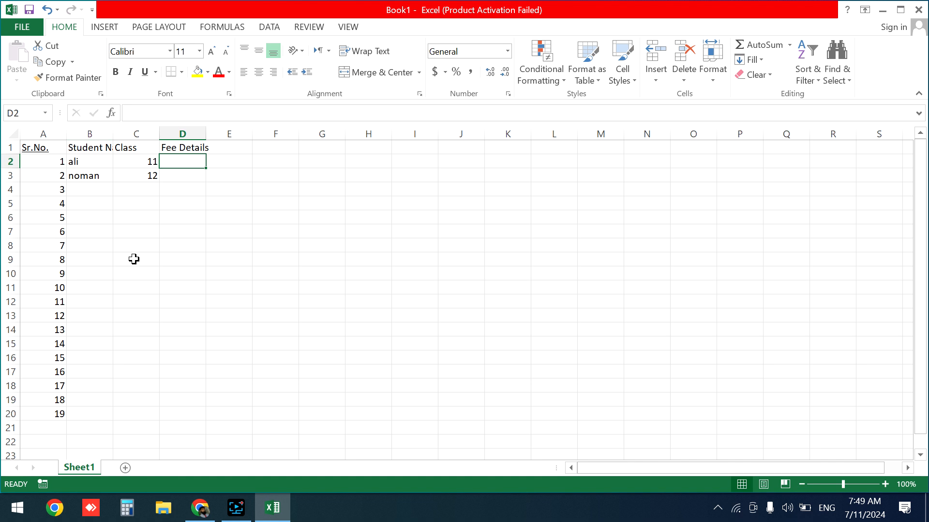
Save the workbook to the Desktop folder as an Excel Workbook named "test"
{"action": "left_click", "coordinate": [29, 28]}
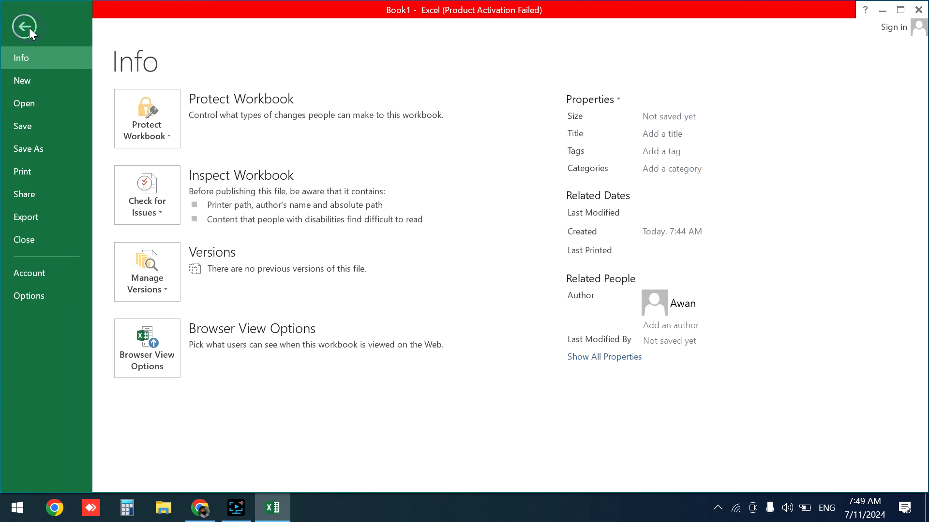
{"action": "left_click", "coordinate": [23, 126]}
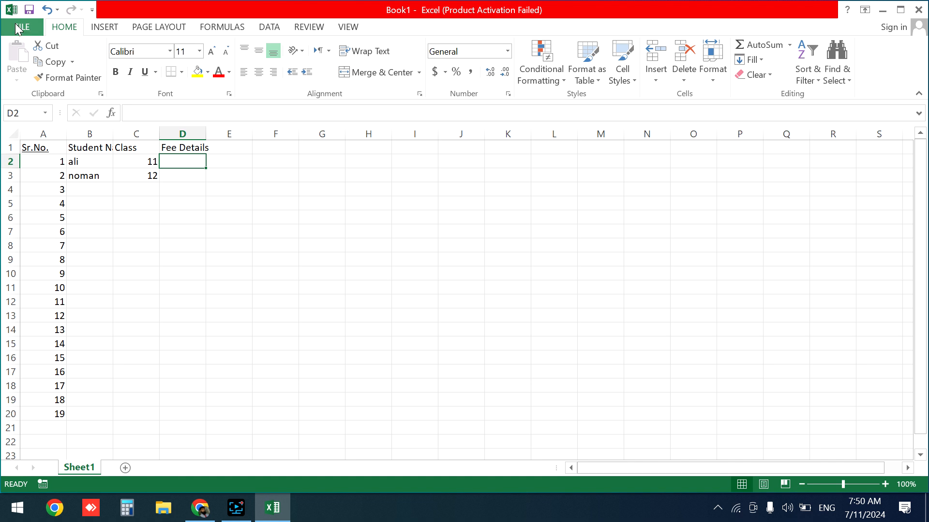
{"action": "left_click", "coordinate": [16, 24]}
{"action": "left_click", "coordinate": [36, 126]}
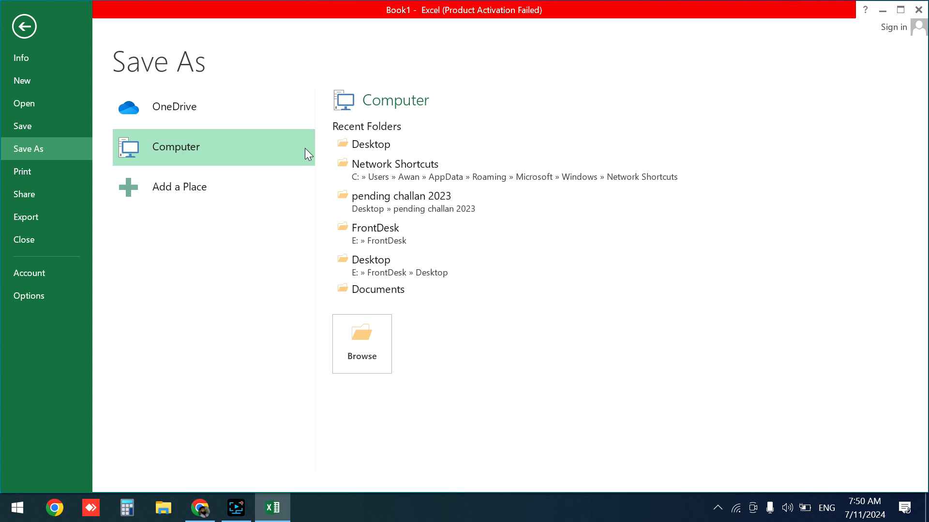
{"action": "left_click", "coordinate": [353, 148]}
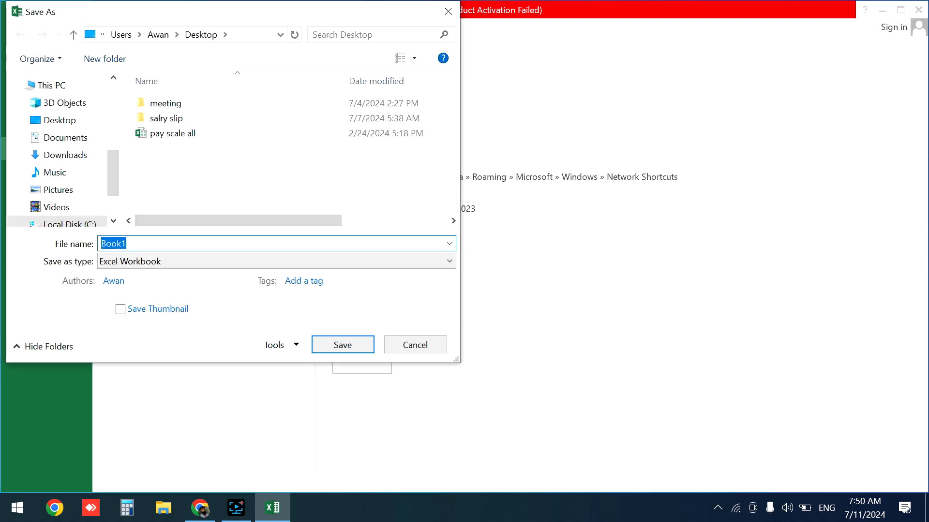
{"action": "type", "text": "test"}
{"action": "left_click_drag", "start_coordinate": [112, 168], "coordinate": [110, 188]}
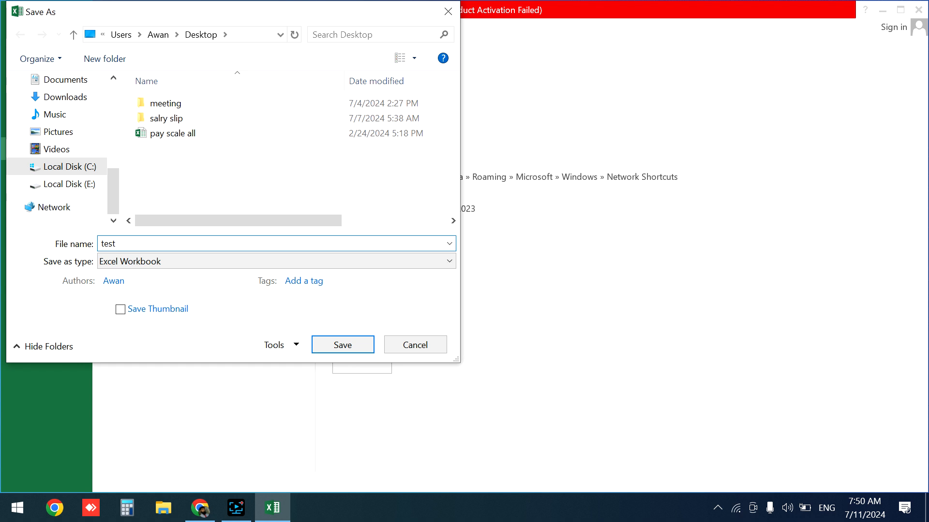
{"action": "left_click", "coordinate": [353, 344]}
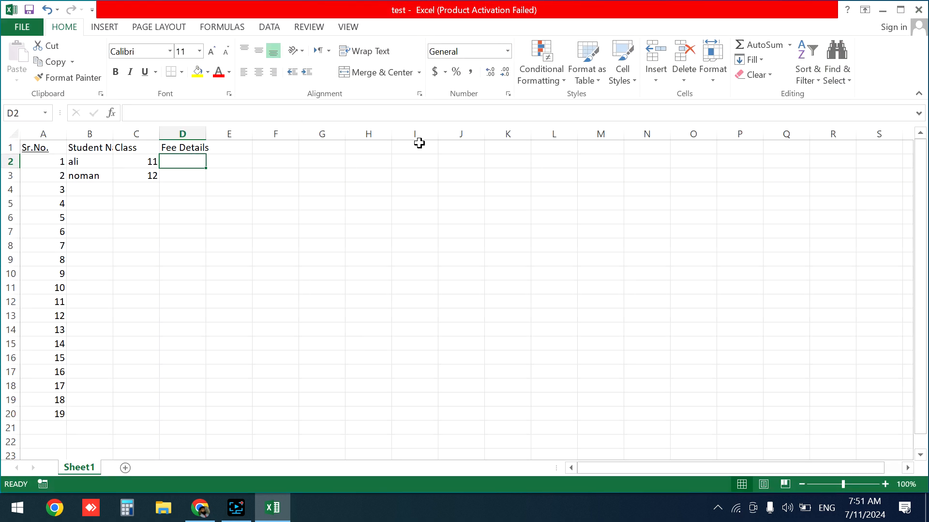
Close the saved workbook, reopen it and dismiss the Office activation wizard
{"action": "left_click", "coordinate": [918, 10]}
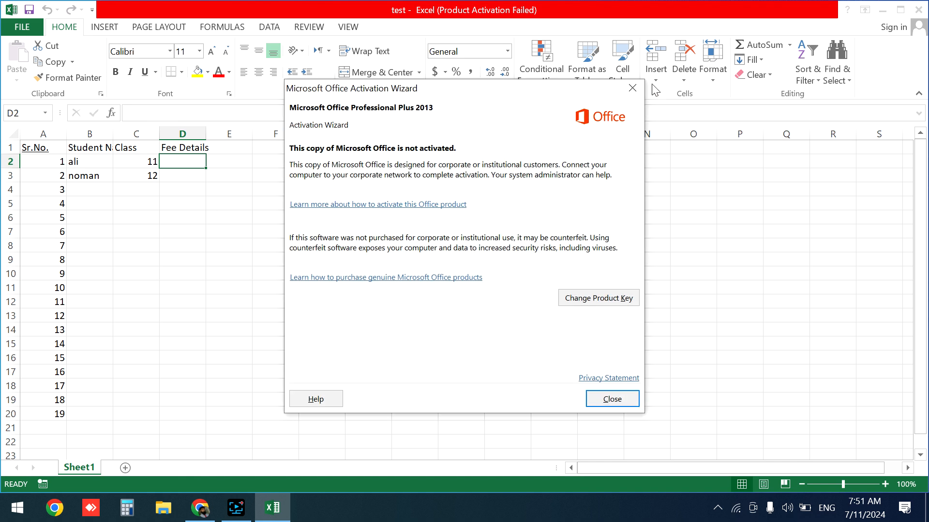
{"action": "left_click", "coordinate": [635, 86]}
{"action": "left_click", "coordinate": [181, 190]}
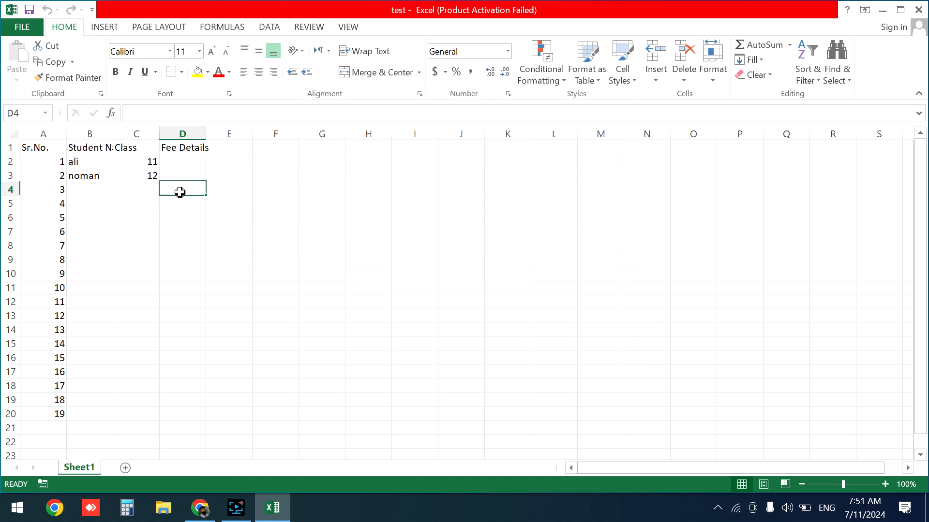
Enter the fee 1000 in cells D2 and D3 and save the workbook
{"action": "left_click", "coordinate": [189, 159]}
{"action": "type", "text": "100"}
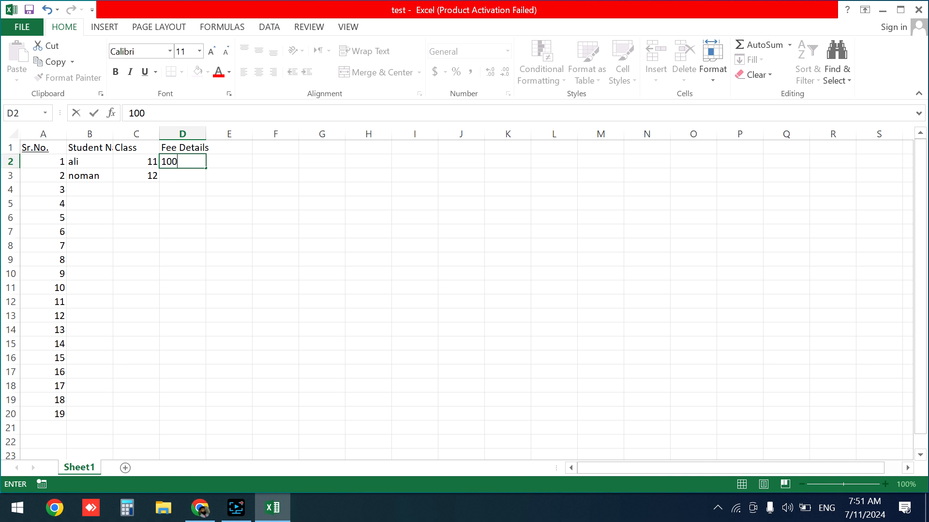
{"action": "type", "text": "0"}
{"action": "key", "text": "Return"}
{"action": "type", "text": "1000"}
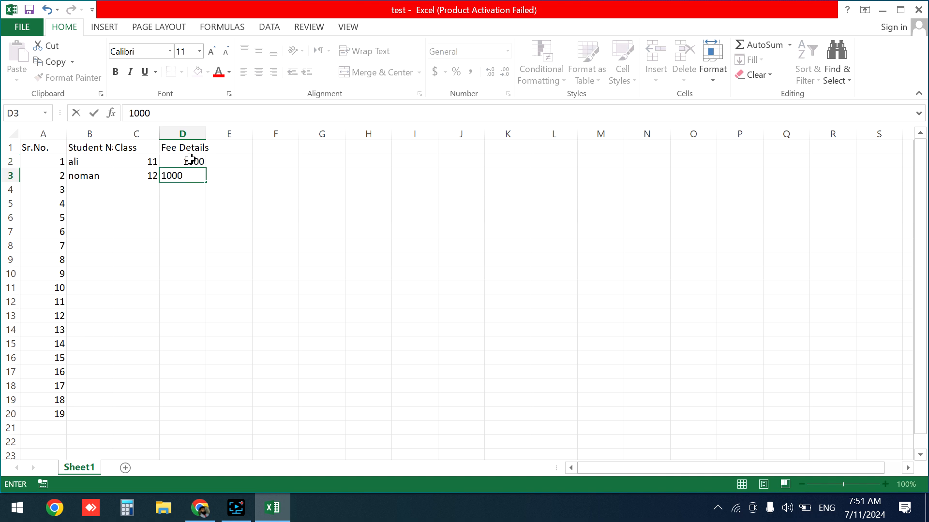
{"action": "key", "text": "Left"}
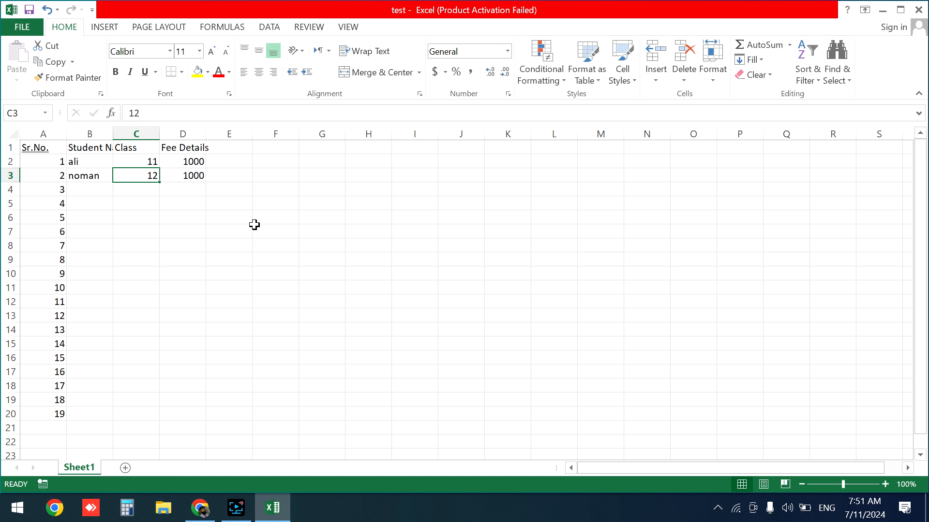
{"action": "left_click", "coordinate": [7, 28]}
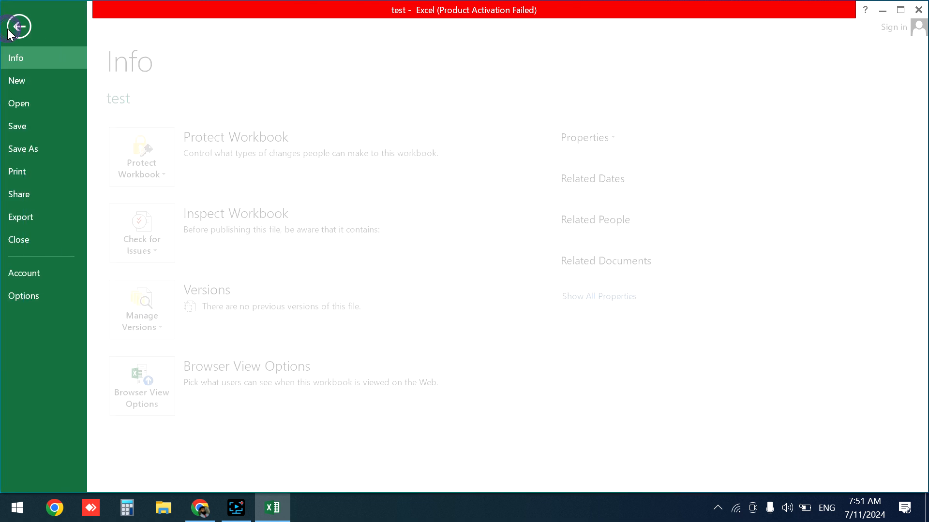
{"action": "left_click", "coordinate": [27, 128]}
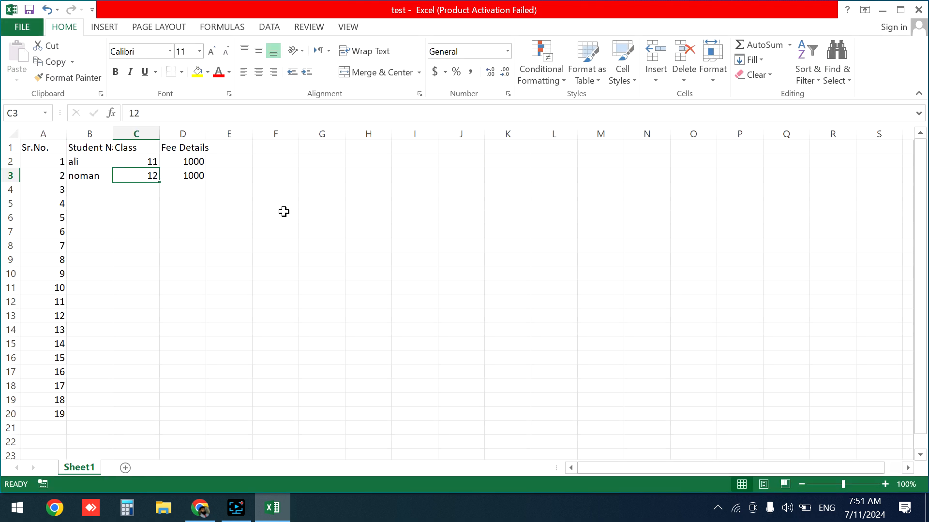
Examine the insert, page layout, formula, data, review and view commands, and return to the home commands
{"action": "left_click", "coordinate": [103, 29]}
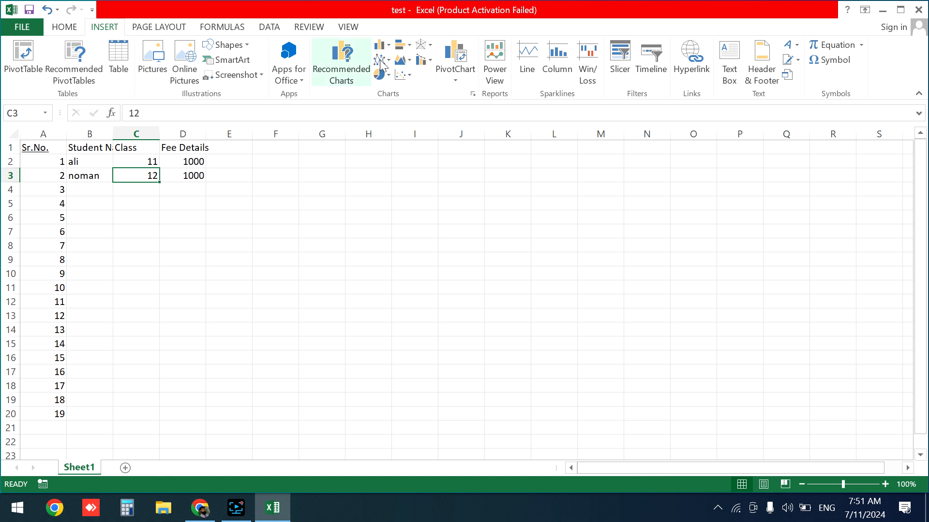
{"action": "left_click", "coordinate": [158, 30]}
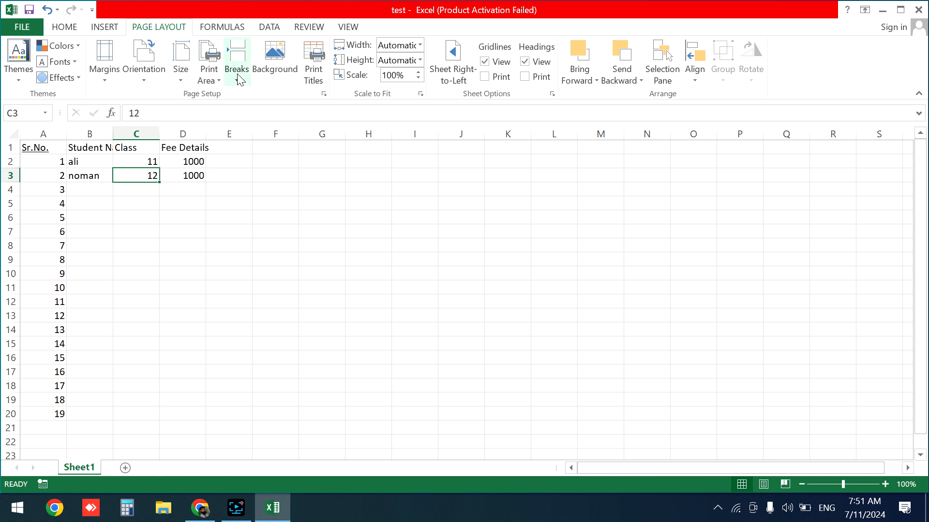
{"action": "left_click", "coordinate": [225, 28]}
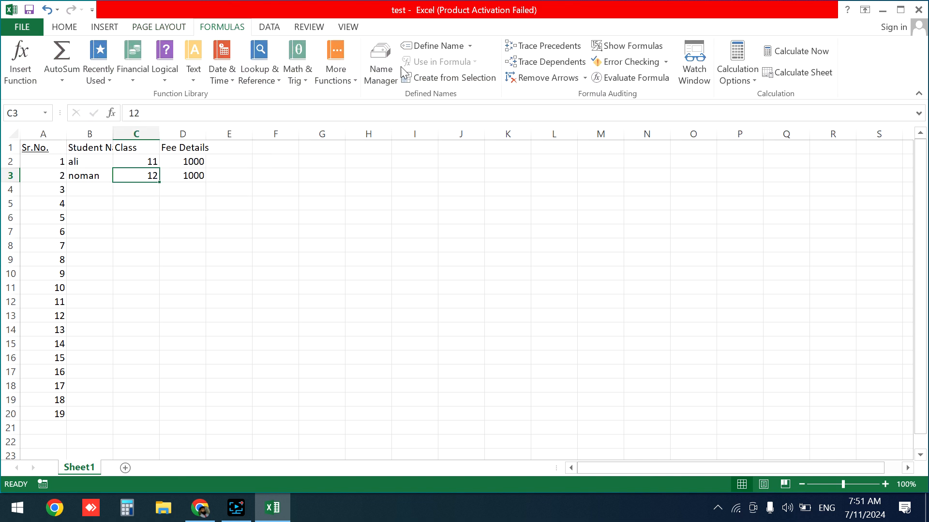
{"action": "left_click", "coordinate": [269, 30]}
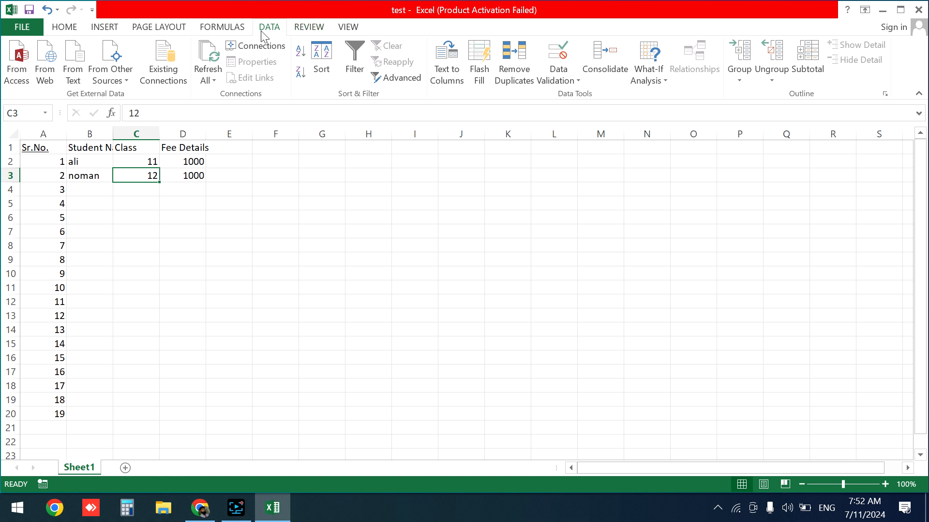
{"action": "left_click", "coordinate": [308, 28]}
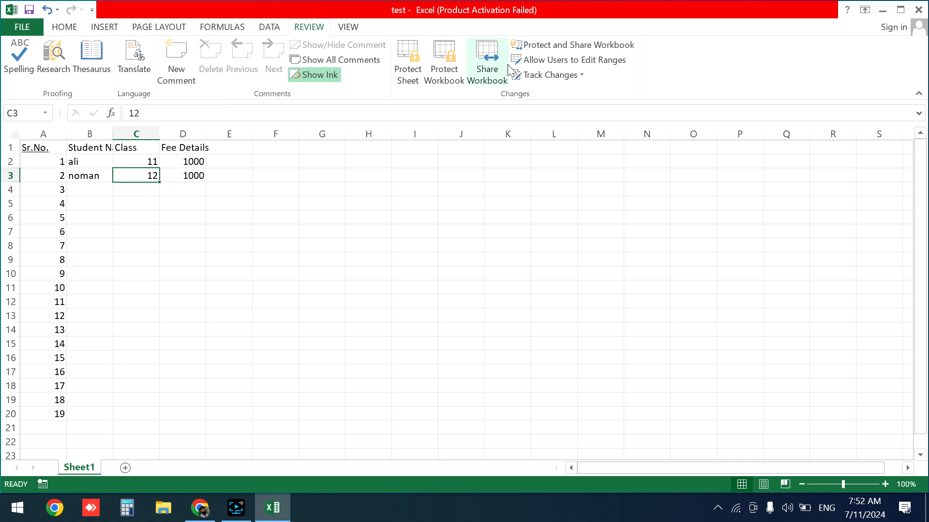
{"action": "left_click", "coordinate": [348, 28]}
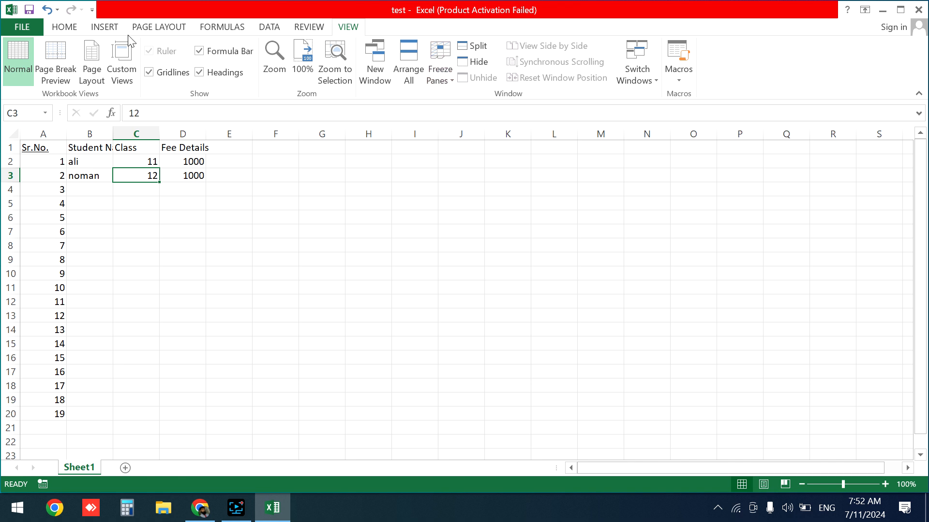
{"action": "left_click", "coordinate": [64, 28]}
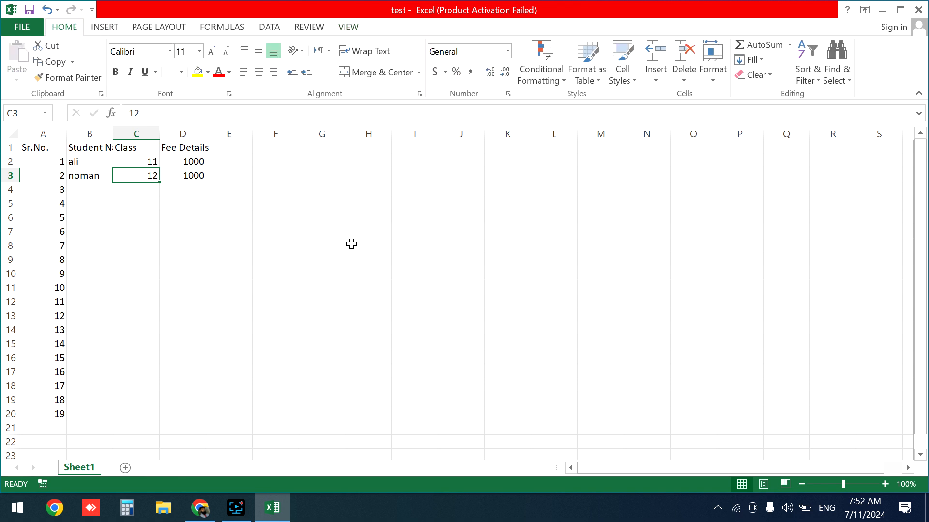